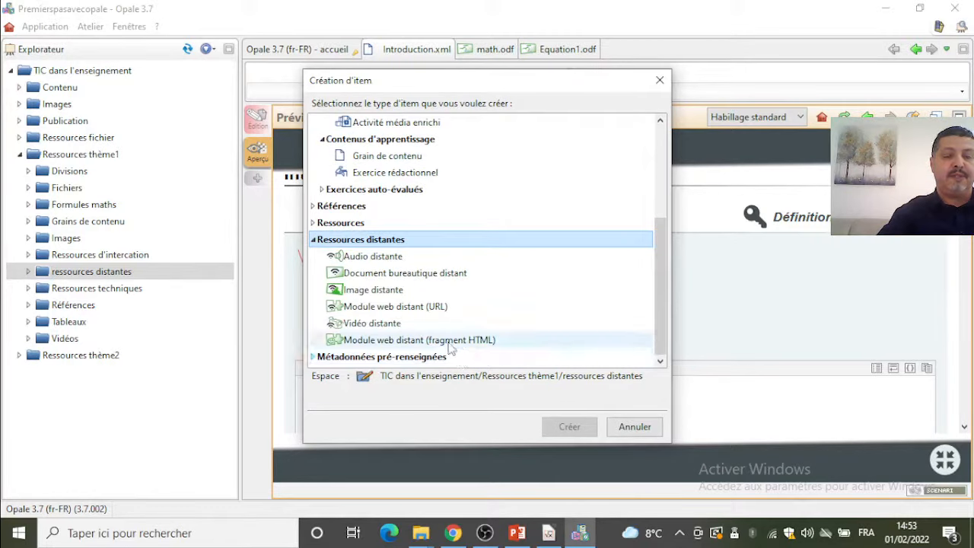
Step: Create a "Module web distant (fragment HTML)" item named youtube in the ressources distantes space and title it "Ma vidéo"
{"action": "left_click", "coordinate": [451, 341]}
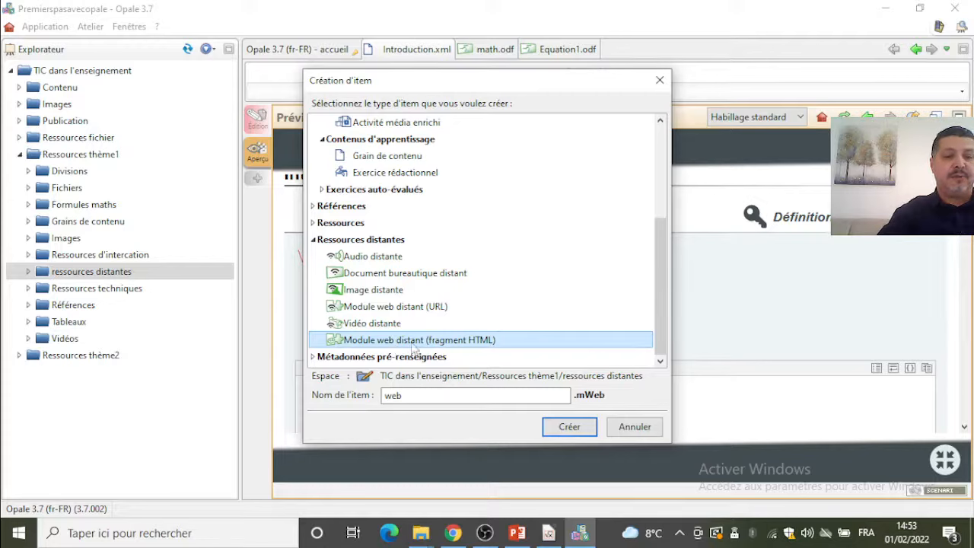
{"action": "left_click_drag", "start_coordinate": [420, 400], "coordinate": [314, 392]}
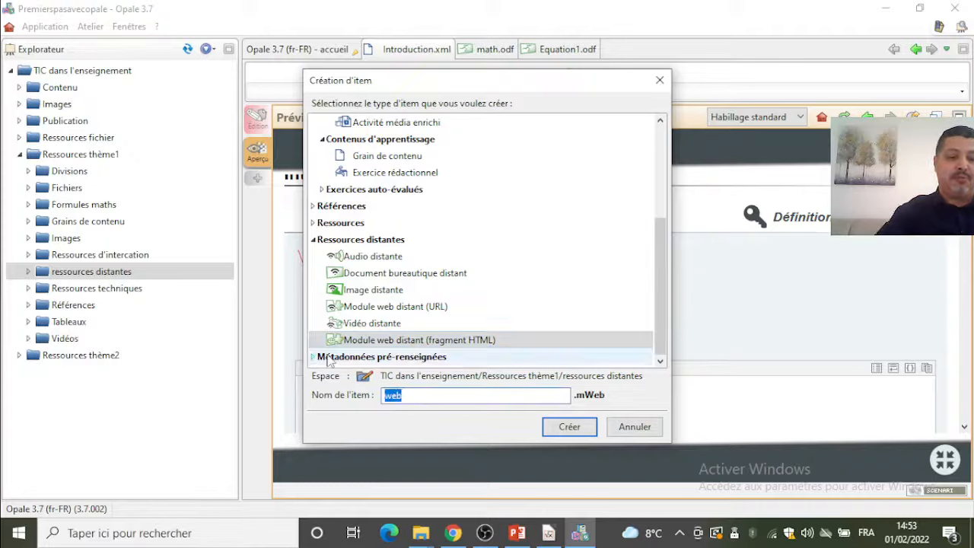
{"action": "type", "text": "youtube"}
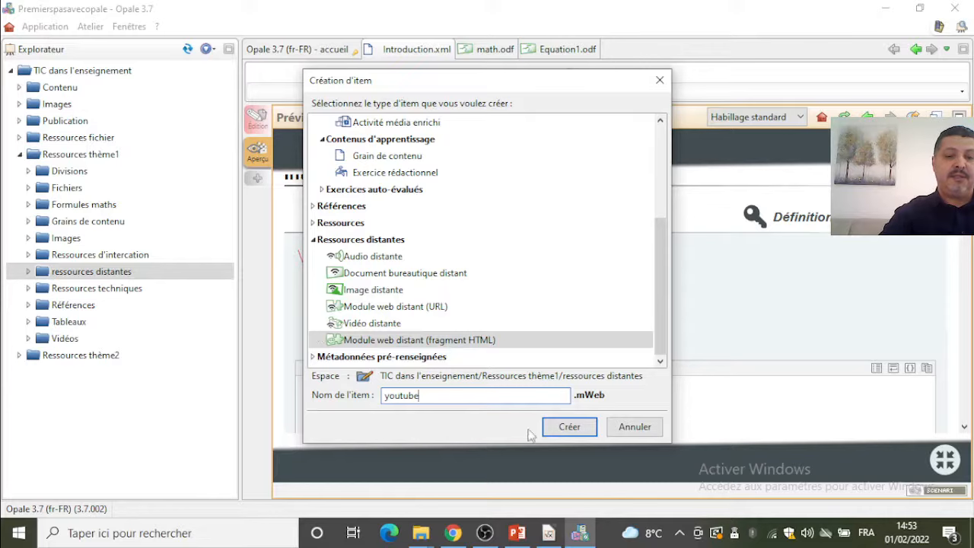
{"action": "left_click", "coordinate": [570, 426]}
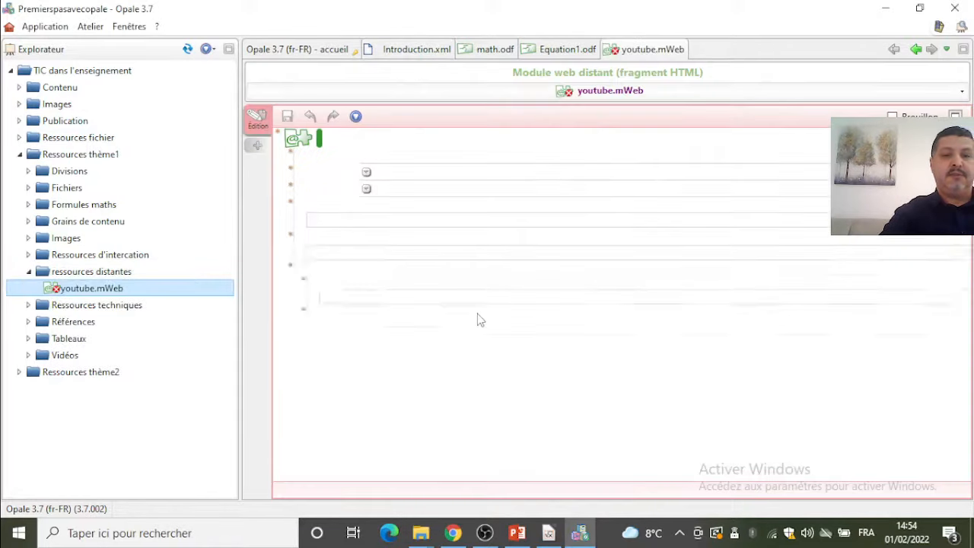
{"action": "left_click", "coordinate": [390, 155]}
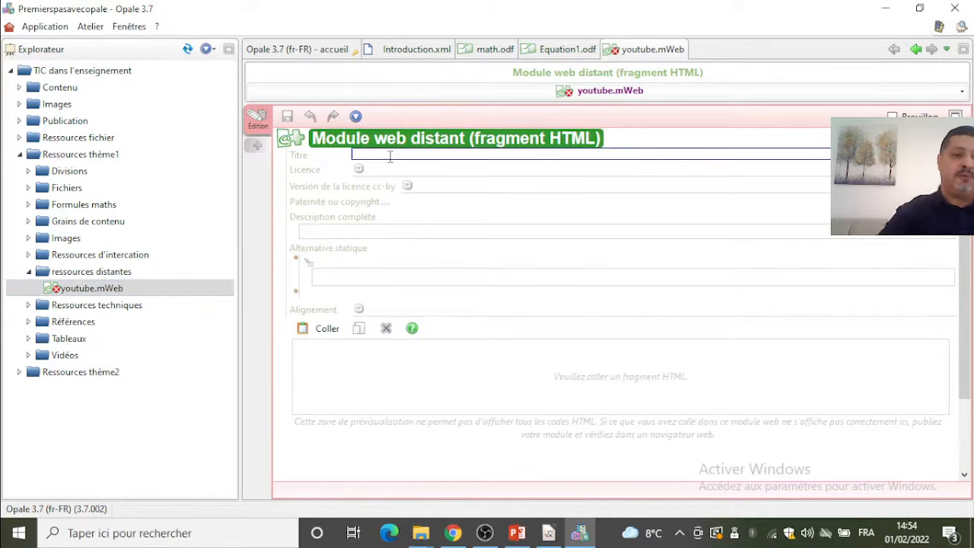
{"action": "type", "text": "Ma vidéo"}
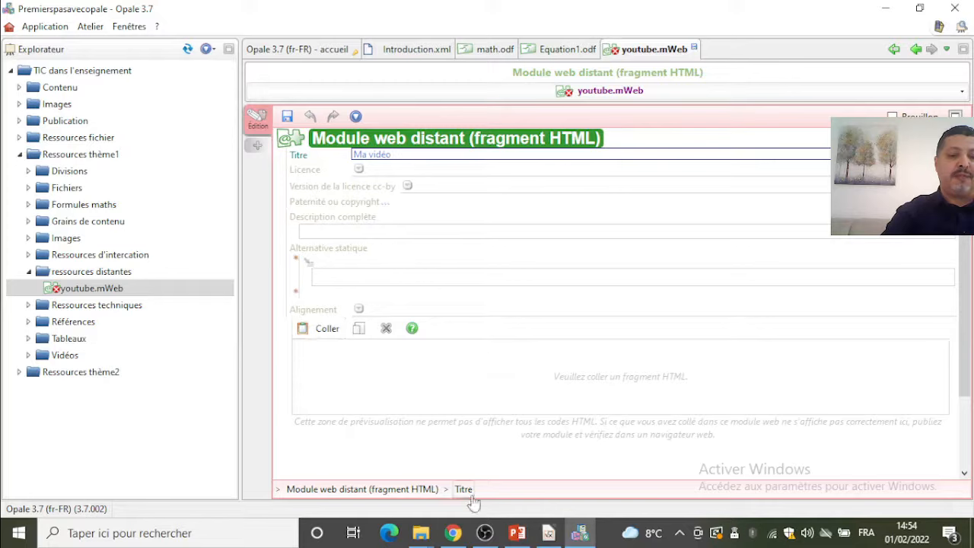
Step: Switch to Chrome and copy the embed code of the YouTube video "Atelier 2: Conception d'un cours pour un enseignement hybride"
{"action": "left_click", "coordinate": [453, 535]}
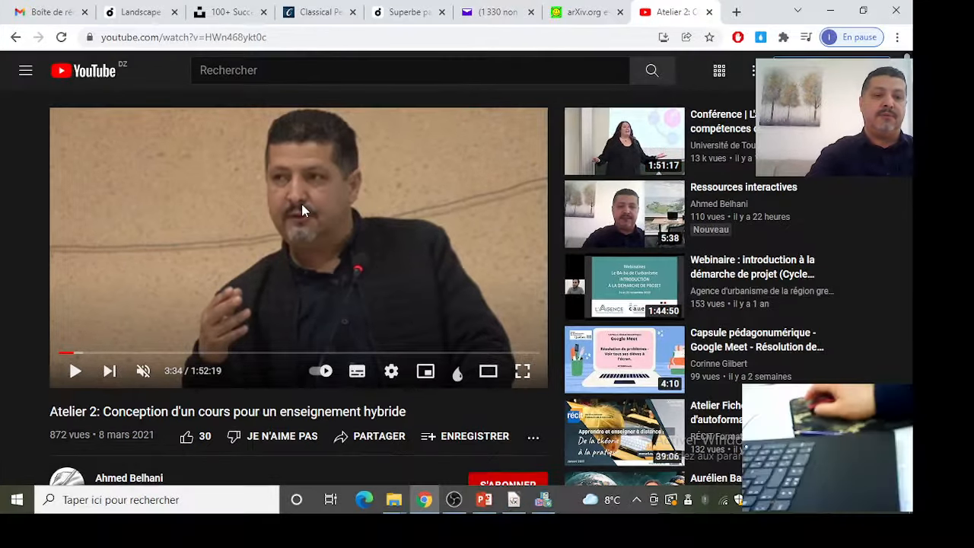
{"action": "right_click", "coordinate": [302, 210]}
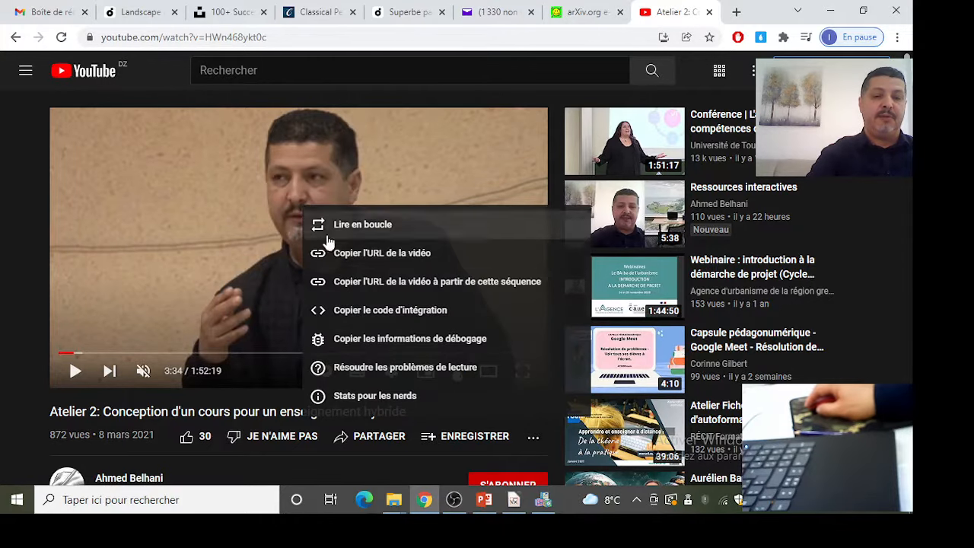
{"action": "left_click", "coordinate": [364, 314]}
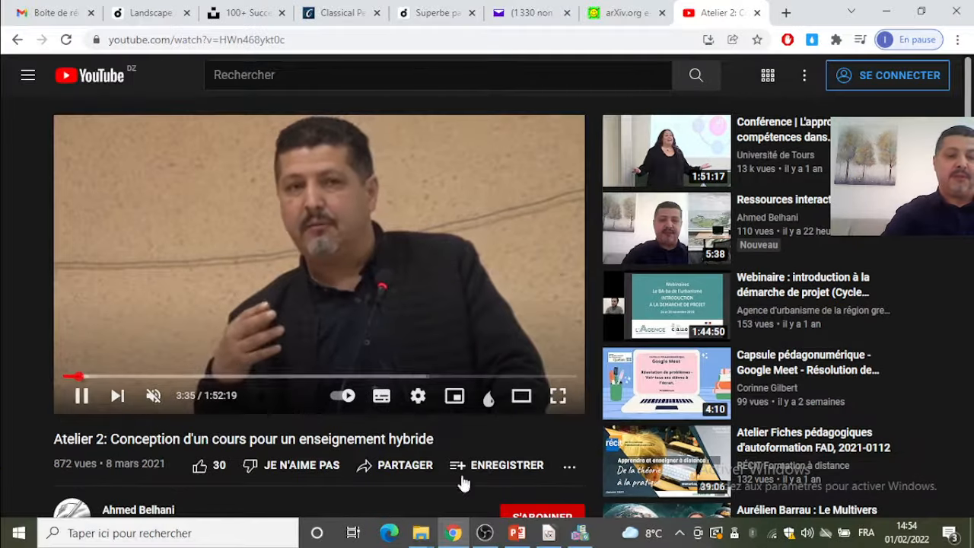
Step: Switch back to Opale, paste the copied embed code as the HTML fragment of the youtube module, and save the item
{"action": "left_click", "coordinate": [580, 533]}
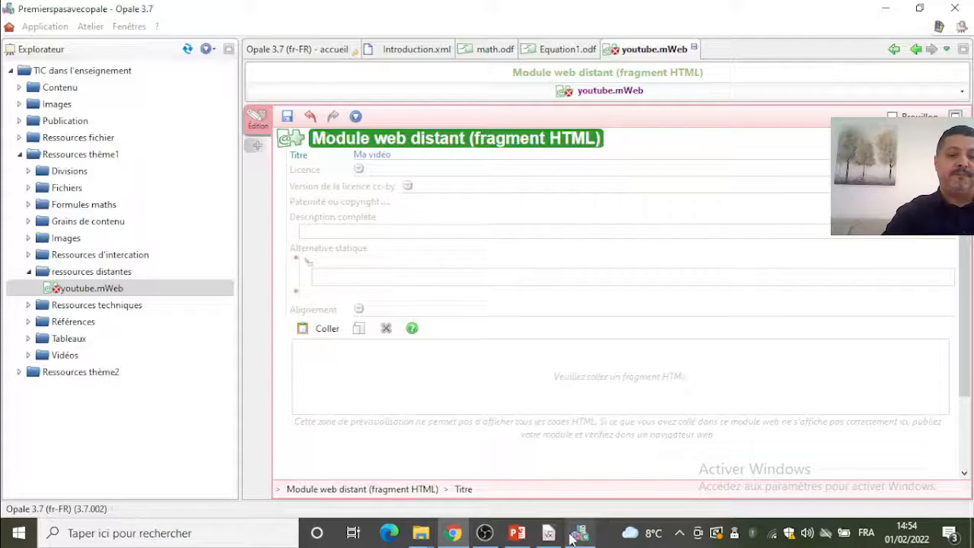
{"action": "left_click", "coordinate": [323, 335]}
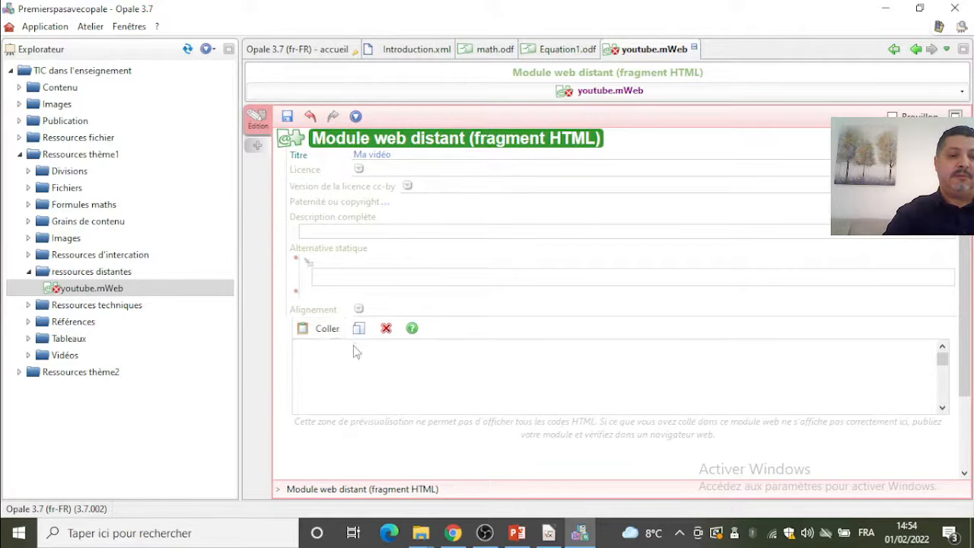
{"action": "scroll", "coordinate": [965, 325], "scroll_direction": "down", "scroll_amount": 3}
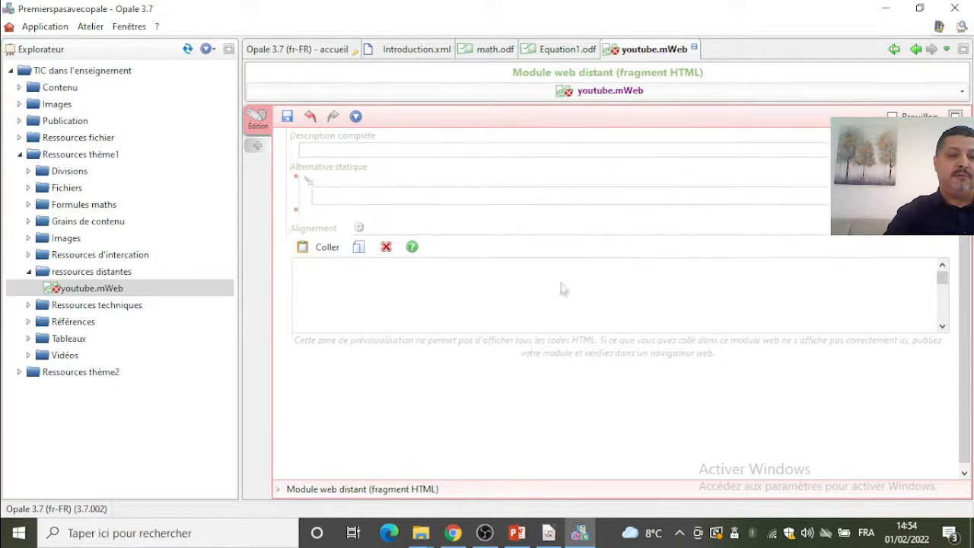
{"action": "left_click", "coordinate": [304, 250]}
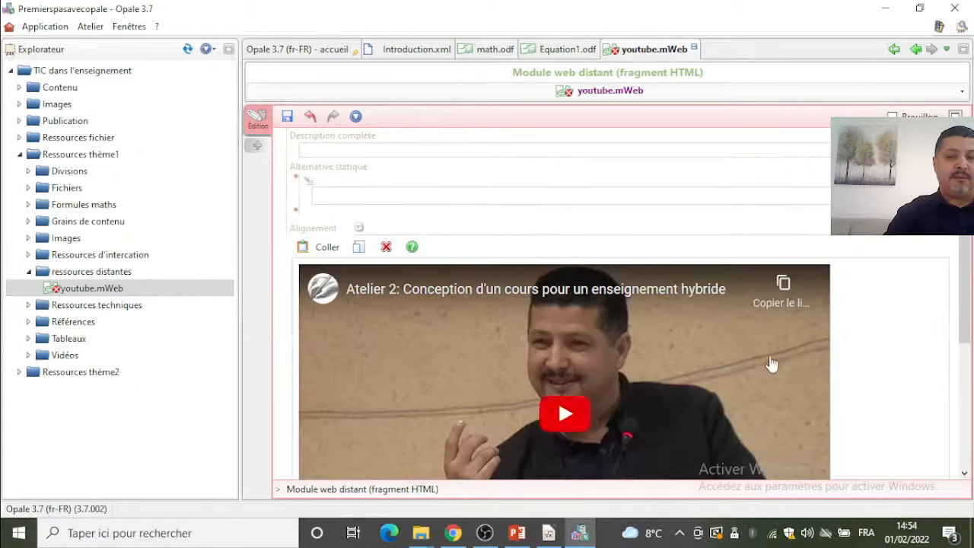
{"action": "scroll", "coordinate": [708, 373], "scroll_direction": "down", "scroll_amount": 3}
{"action": "scroll", "coordinate": [669, 362], "scroll_direction": "down", "scroll_amount": 2}
{"action": "scroll", "coordinate": [588, 297], "scroll_direction": "up", "scroll_amount": 2}
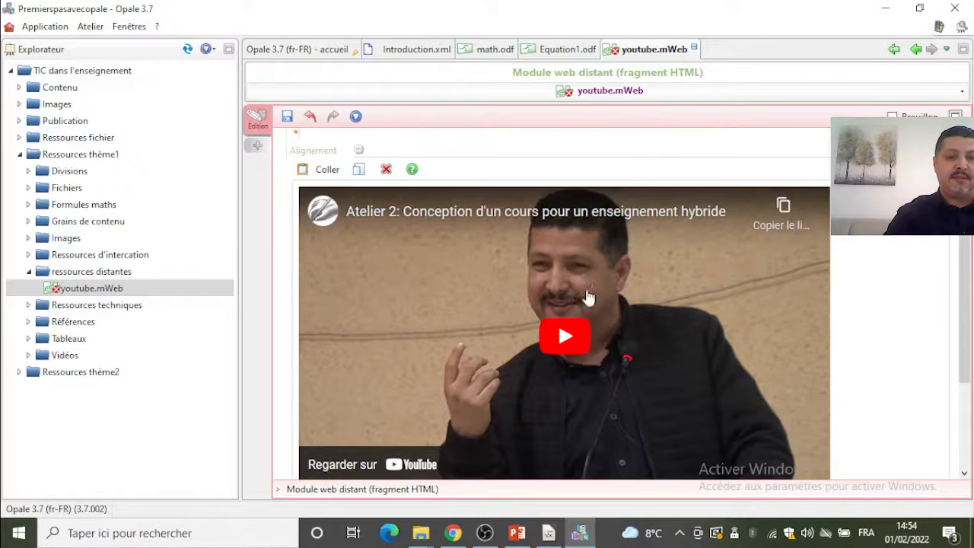
{"action": "scroll", "coordinate": [472, 321], "scroll_direction": "up", "scroll_amount": 2}
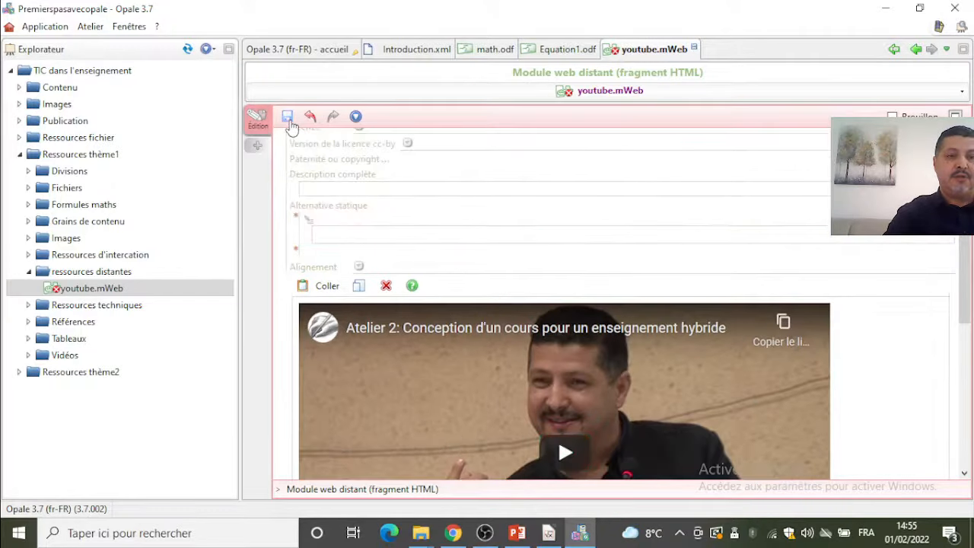
{"action": "left_click", "coordinate": [287, 117]}
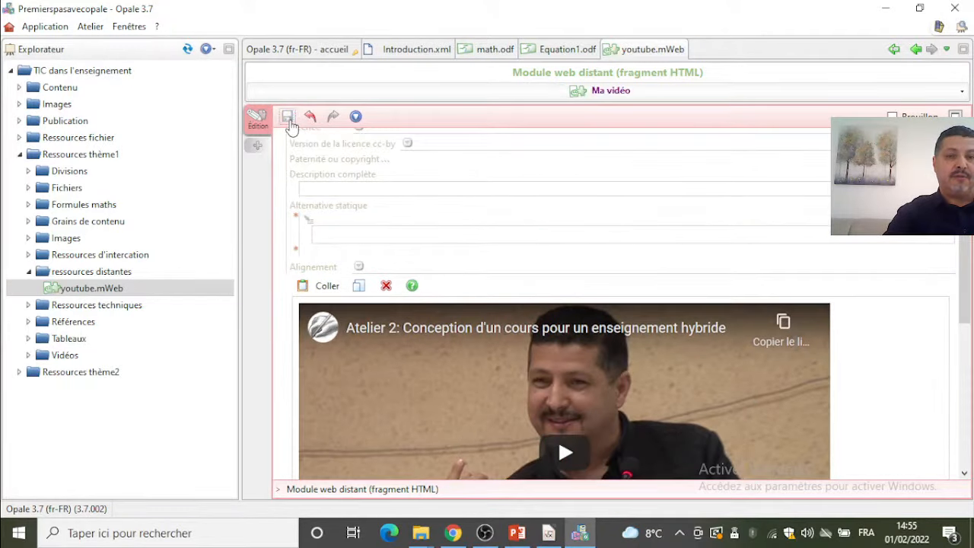
Step: In the Introduction grain, insert a Ressource at the start of the Définition block, link youtube.mWeb to it, and save
{"action": "left_click", "coordinate": [393, 55]}
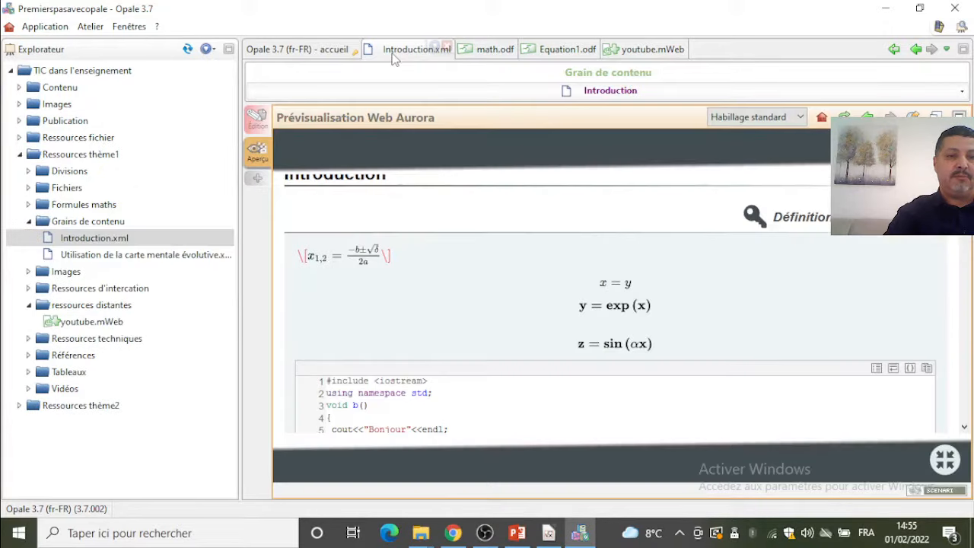
{"action": "left_click", "coordinate": [266, 128]}
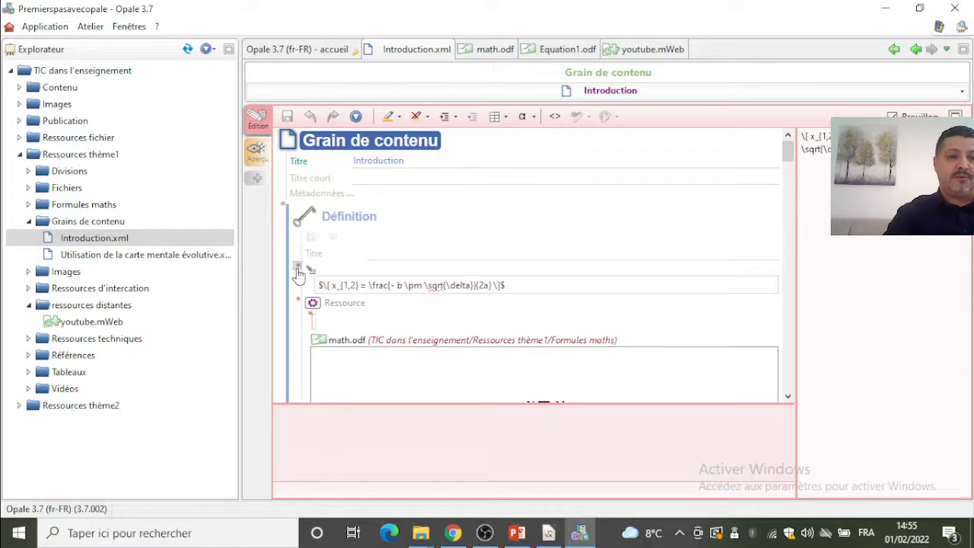
{"action": "left_click", "coordinate": [297, 269]}
{"action": "left_click", "coordinate": [349, 315]}
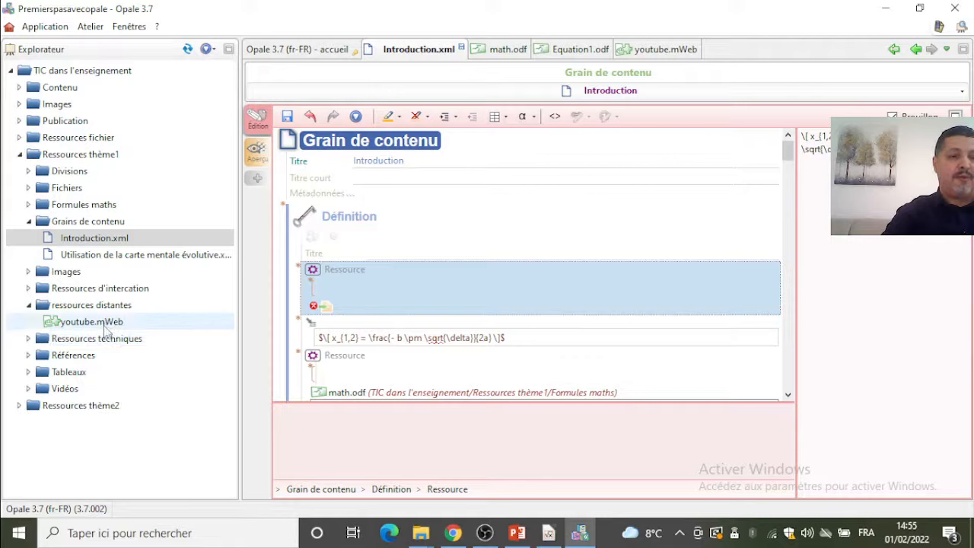
{"action": "left_click_drag", "start_coordinate": [105, 326], "coordinate": [323, 306]}
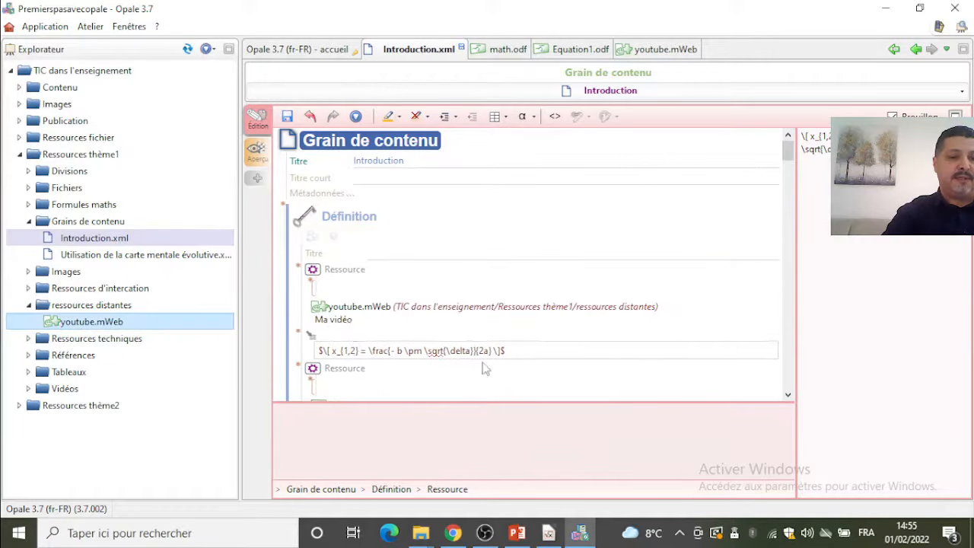
{"action": "left_click", "coordinate": [287, 117]}
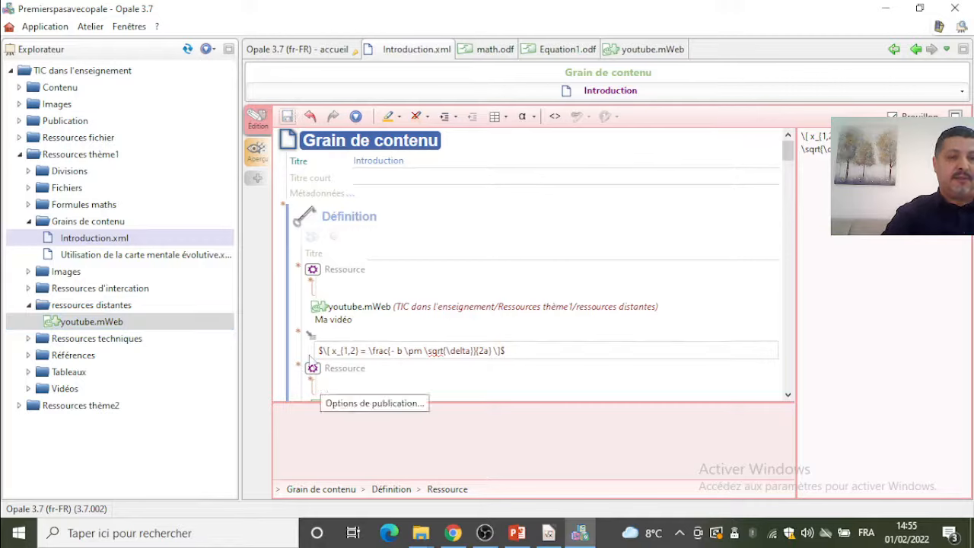
Step: Create a "Document bureautique distant" item named Arxiv in the ressources distantes space
{"action": "left_click", "coordinate": [110, 308]}
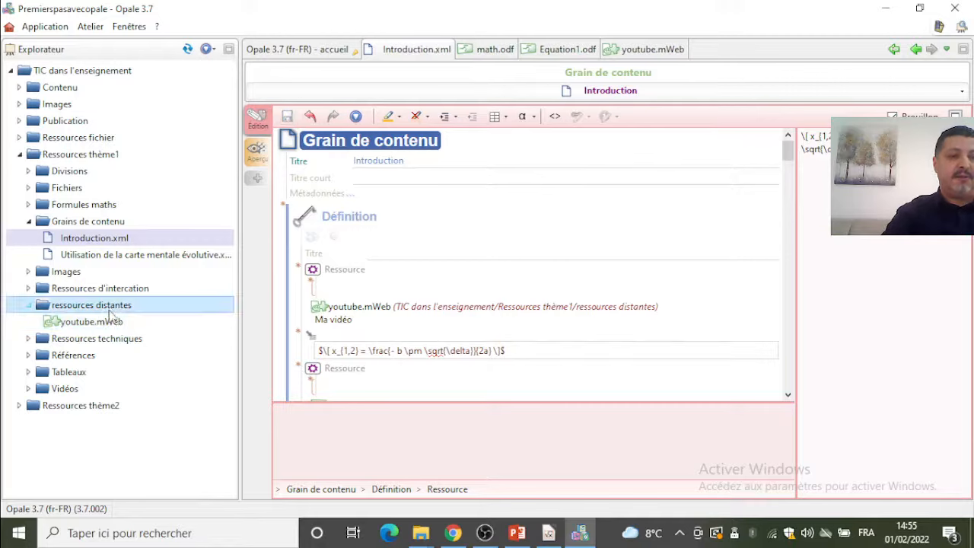
{"action": "right_click", "coordinate": [110, 309]}
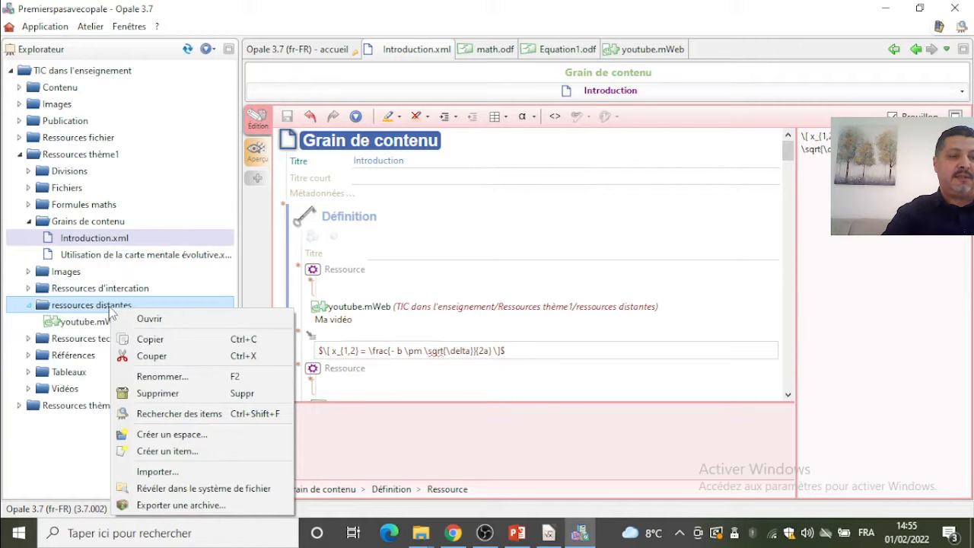
{"action": "left_click", "coordinate": [191, 451]}
{"action": "scroll", "coordinate": [624, 263], "scroll_direction": "down", "scroll_amount": 3}
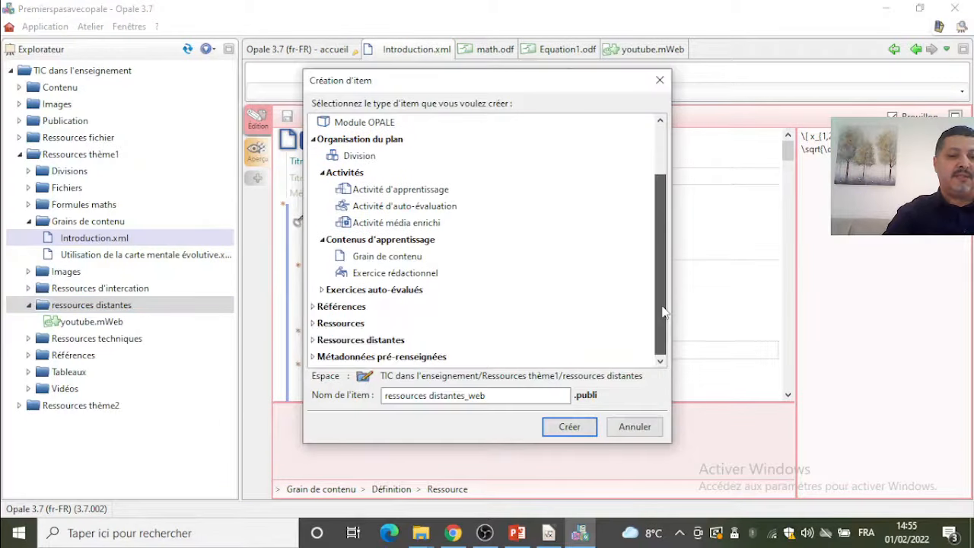
{"action": "double_click", "coordinate": [389, 347]}
{"action": "scroll", "coordinate": [656, 358], "scroll_direction": "down", "scroll_amount": 2}
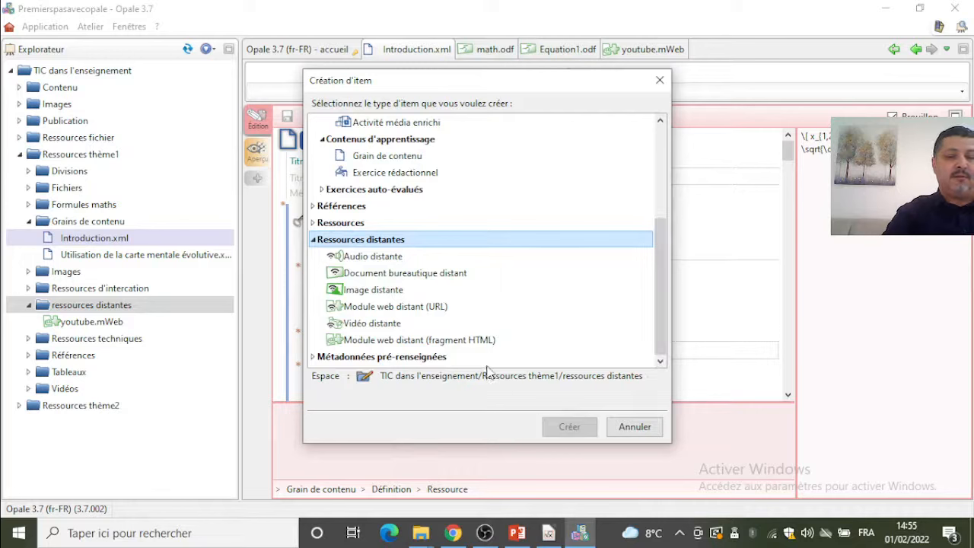
{"action": "left_click", "coordinate": [405, 273]}
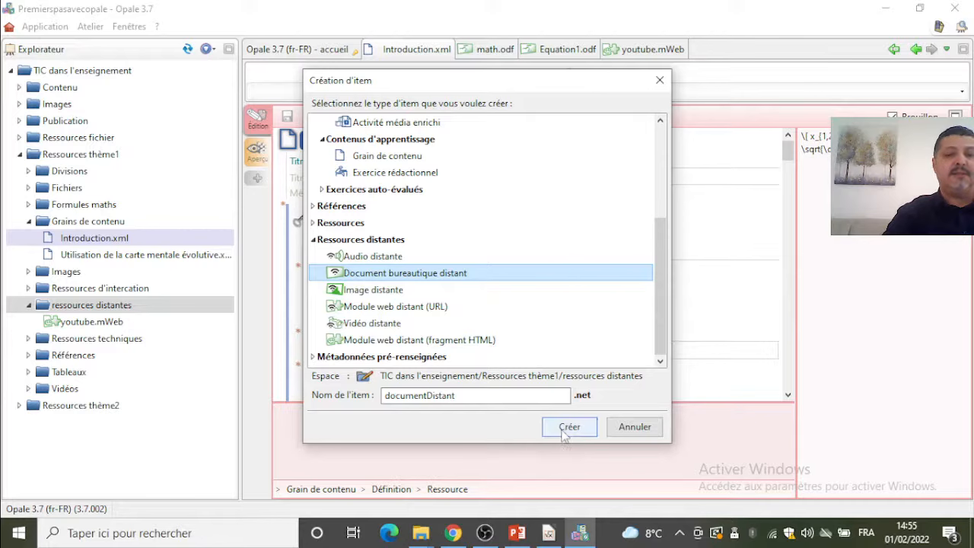
{"action": "double_click", "coordinate": [487, 395]}
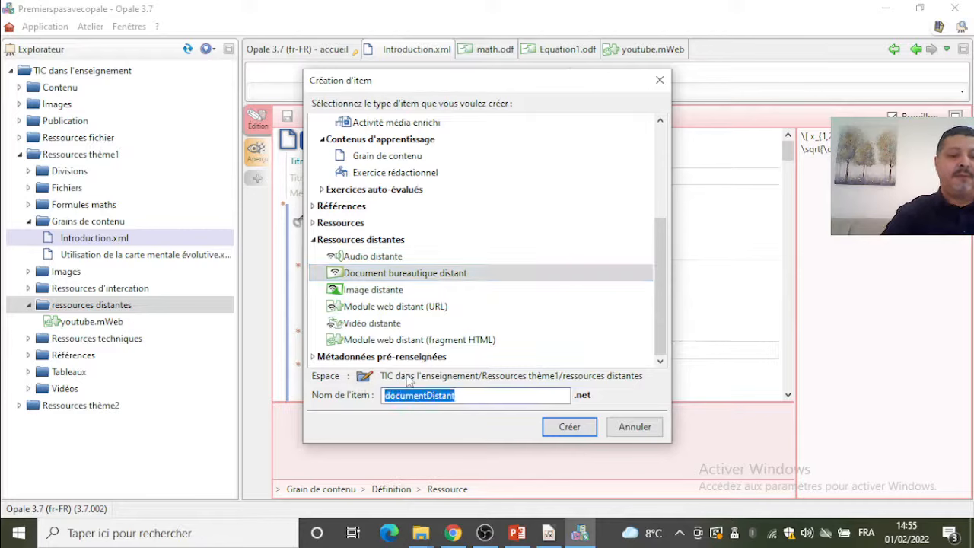
{"action": "type", "text": "Ar"}
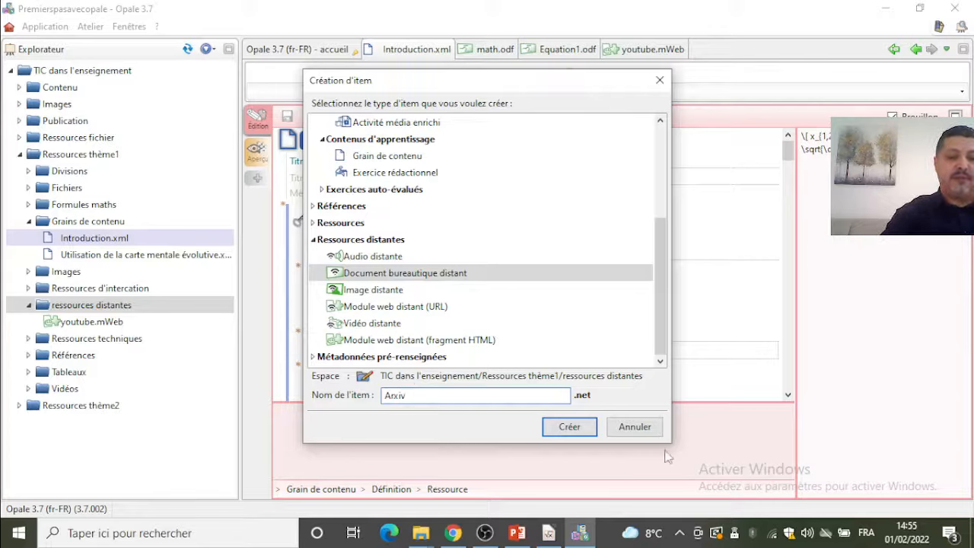
{"action": "type", "text": "xiv"}
{"action": "left_click", "coordinate": [568, 427]}
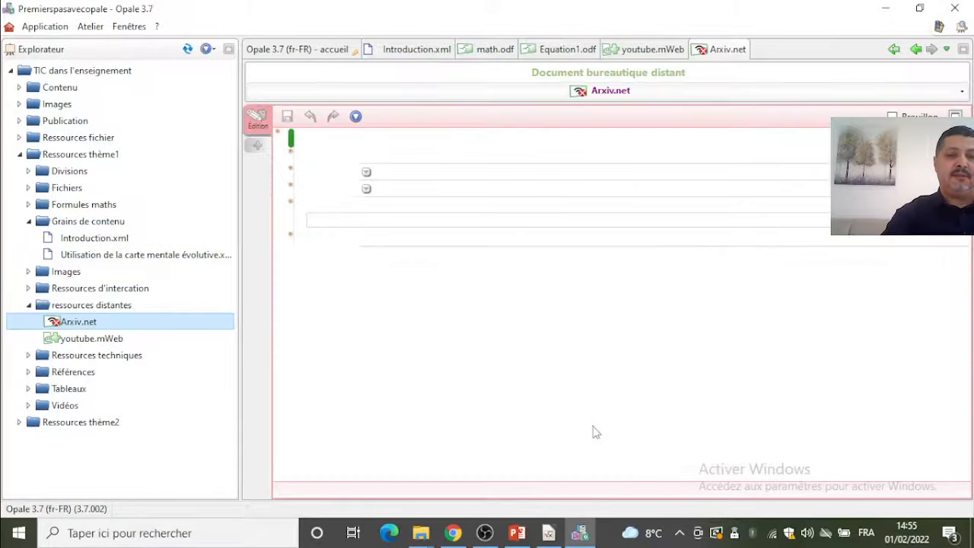
Step: Set the Arxiv document's Légende to FPGA and open its remote resource URL for editing
{"action": "left_click", "coordinate": [397, 156]}
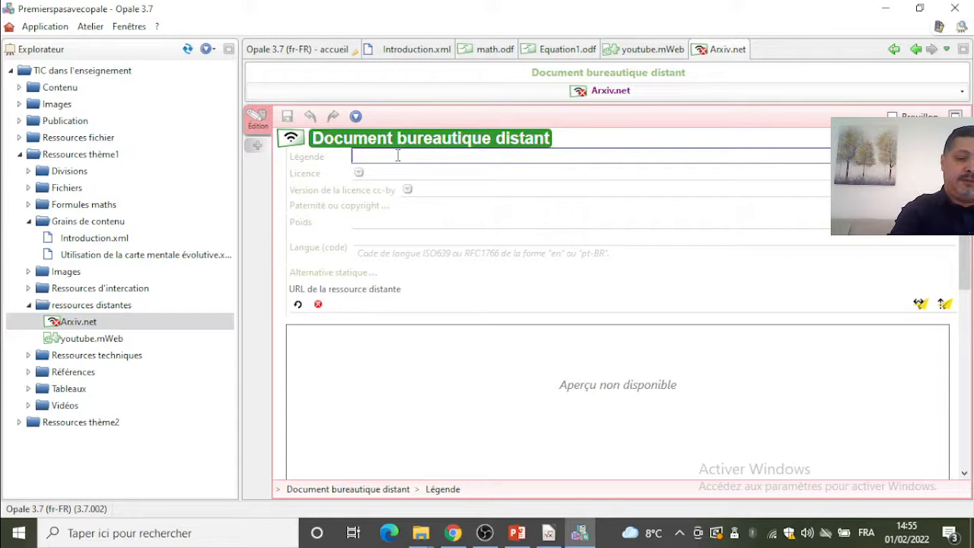
{"action": "type", "text": "FPGA"}
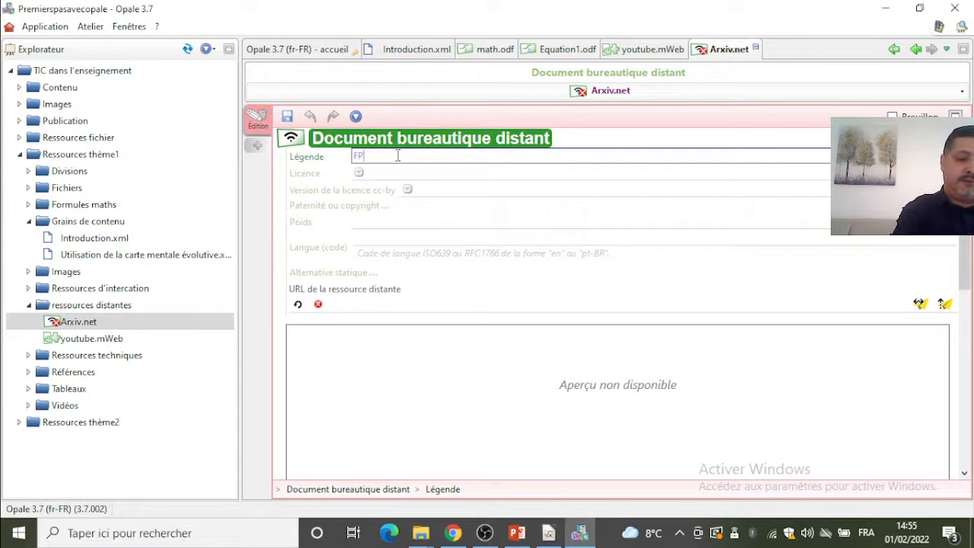
{"action": "left_click", "coordinate": [342, 304]}
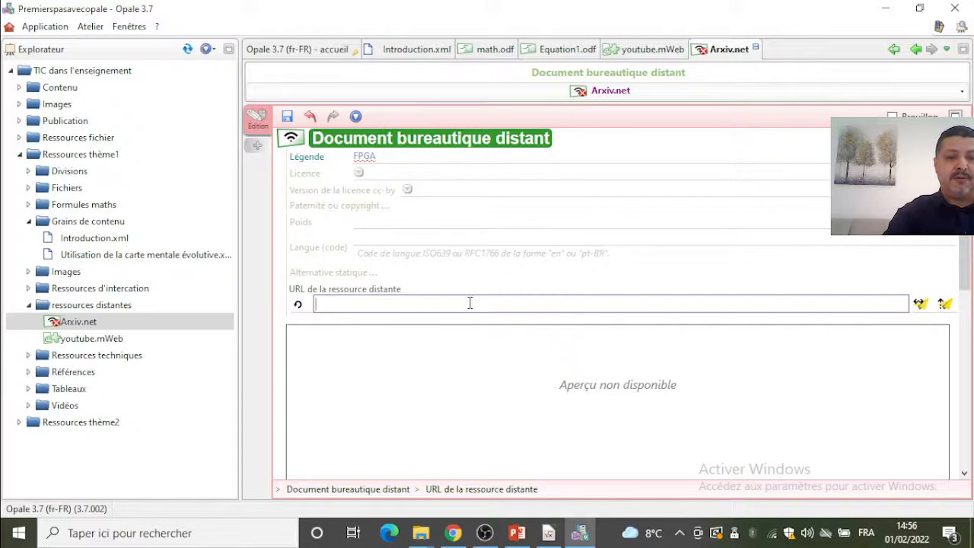
Step: Switch to Chrome's arXiv page and search the archive for fpga
{"action": "left_click", "coordinate": [453, 533]}
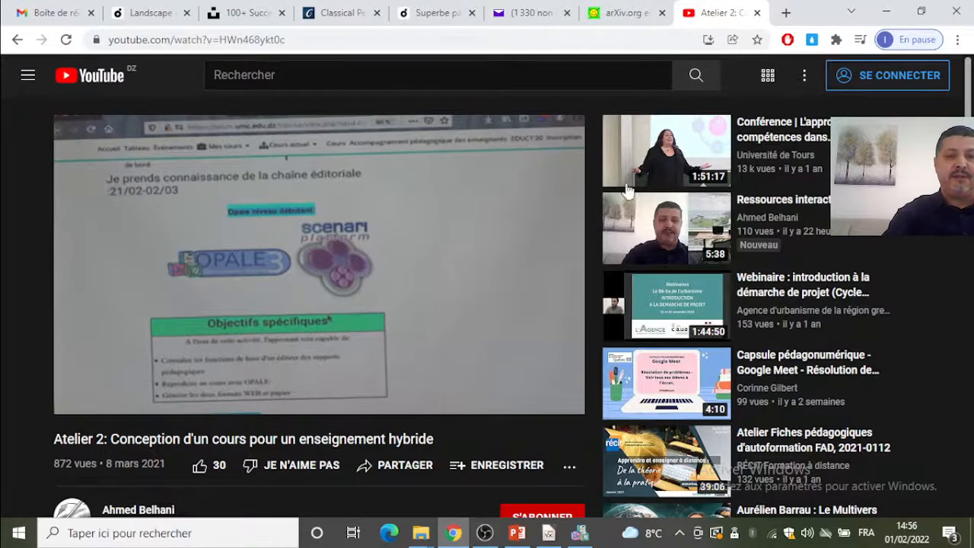
{"action": "left_click", "coordinate": [619, 17]}
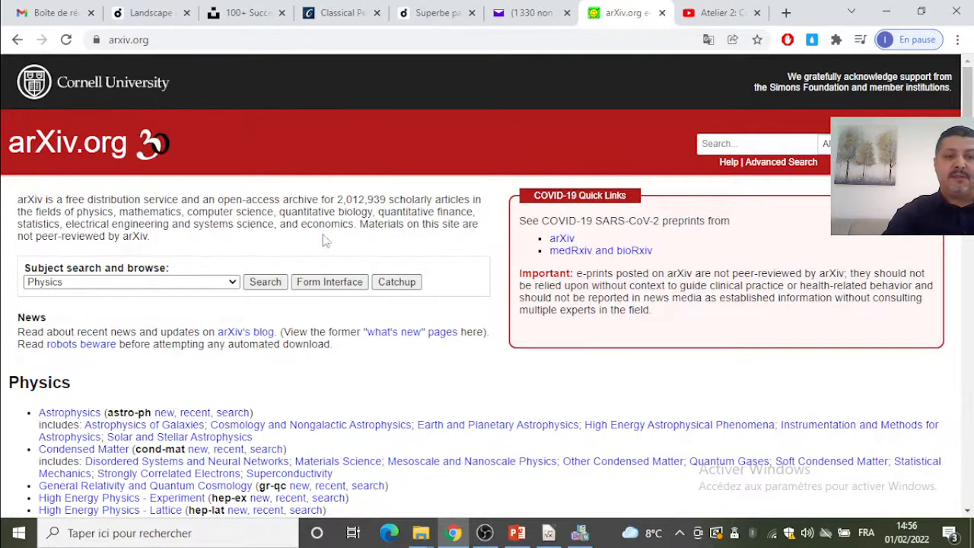
{"action": "left_click", "coordinate": [766, 145]}
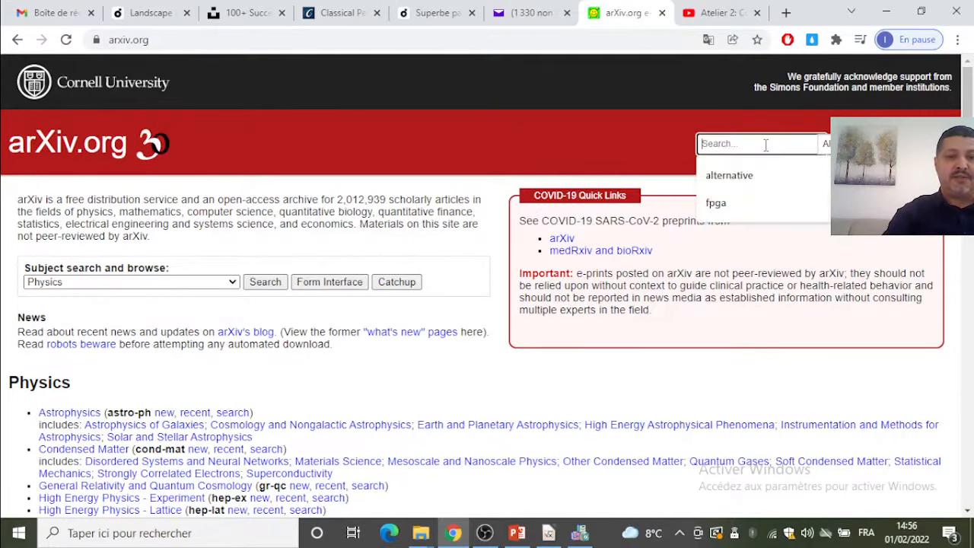
{"action": "type", "text": "fpga"}
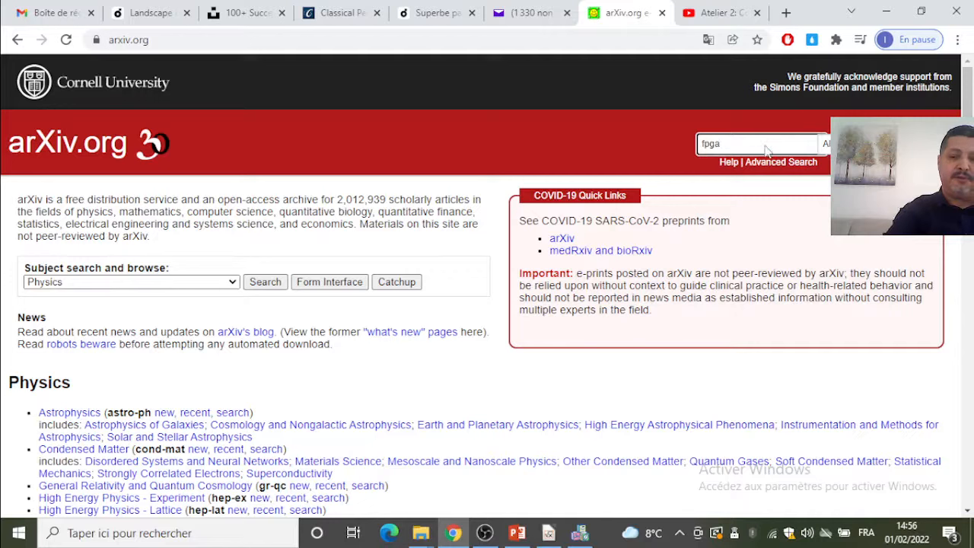
{"action": "key", "text": "Return"}
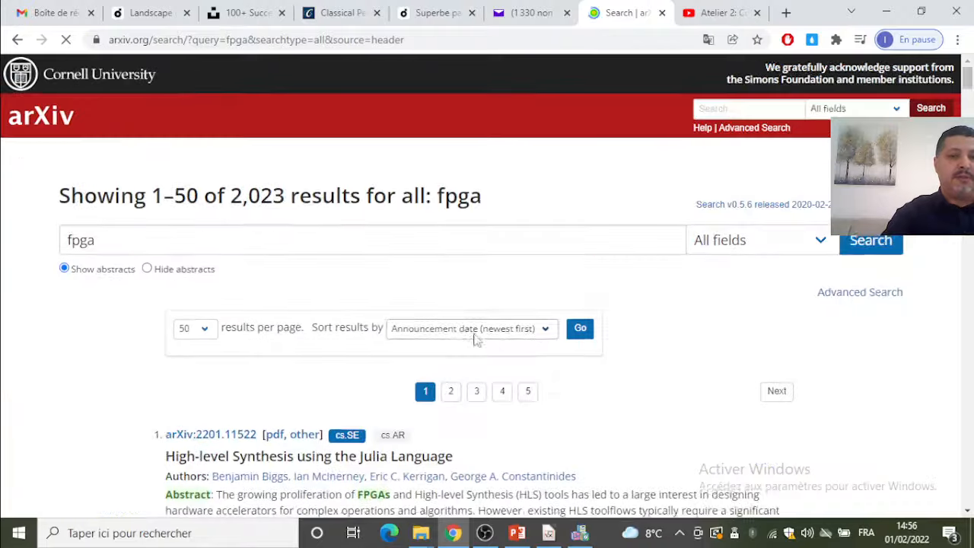
Step: Copy the link address of the PDF for the first result, "High-level Synthesis using the Julia Language"
{"action": "scroll", "coordinate": [408, 327], "scroll_direction": "down", "scroll_amount": 1}
{"action": "scroll", "coordinate": [242, 337], "scroll_direction": "down", "scroll_amount": 1}
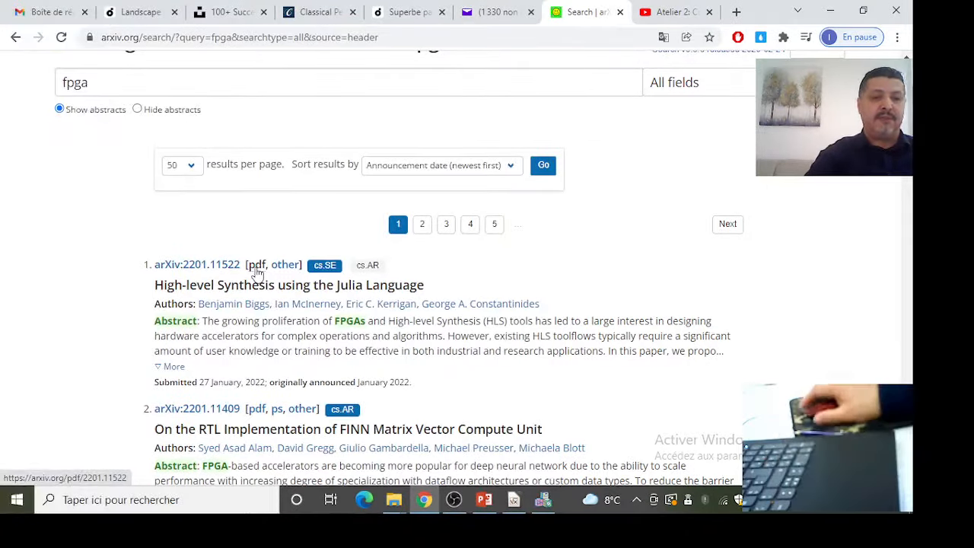
{"action": "right_click", "coordinate": [275, 285]}
{"action": "left_click", "coordinate": [259, 265]}
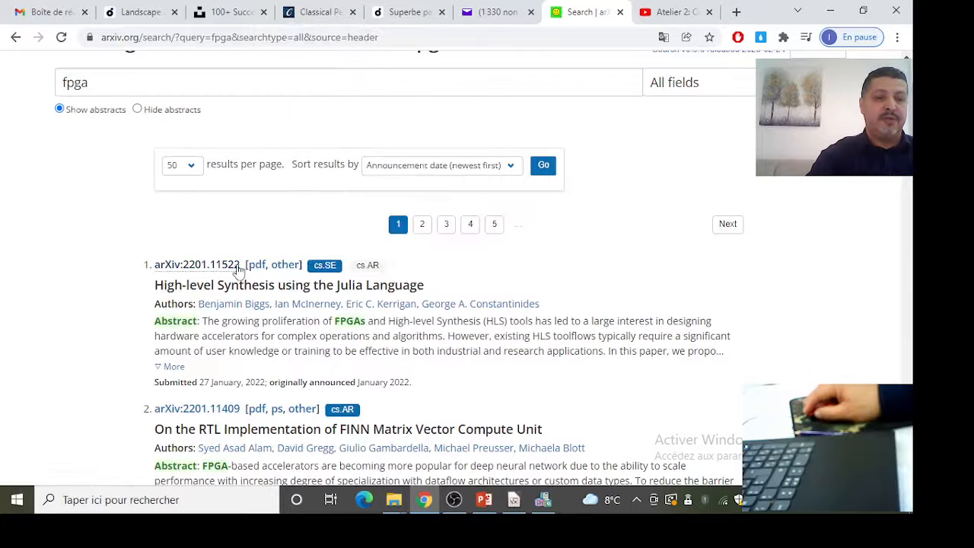
{"action": "right_click", "coordinate": [256, 266]}
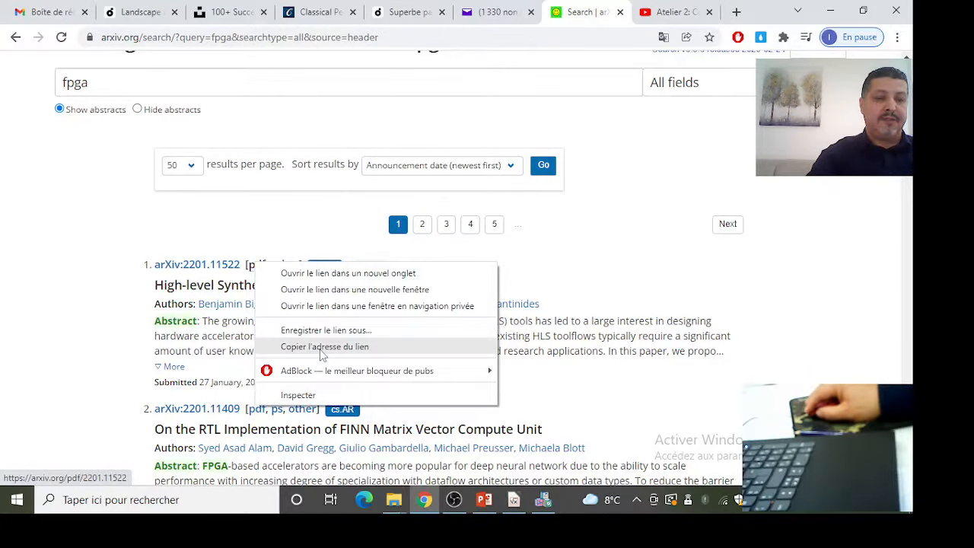
{"action": "left_click", "coordinate": [321, 348]}
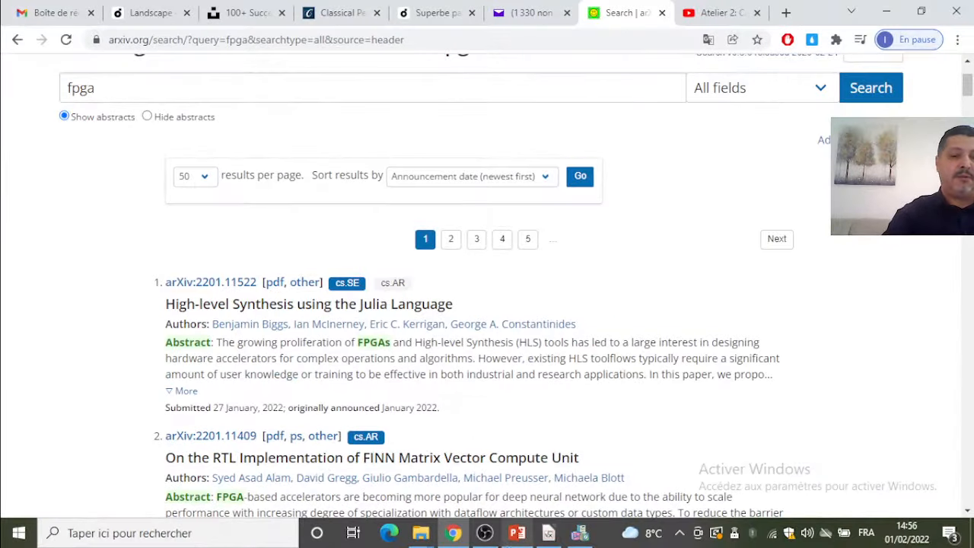
{"action": "left_click", "coordinate": [582, 533]}
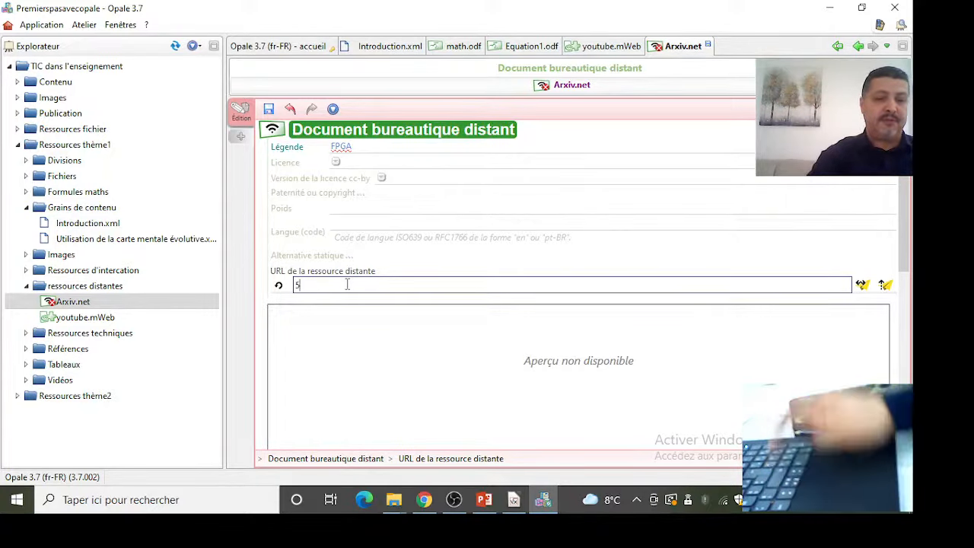
{"action": "right_click", "coordinate": [348, 284]}
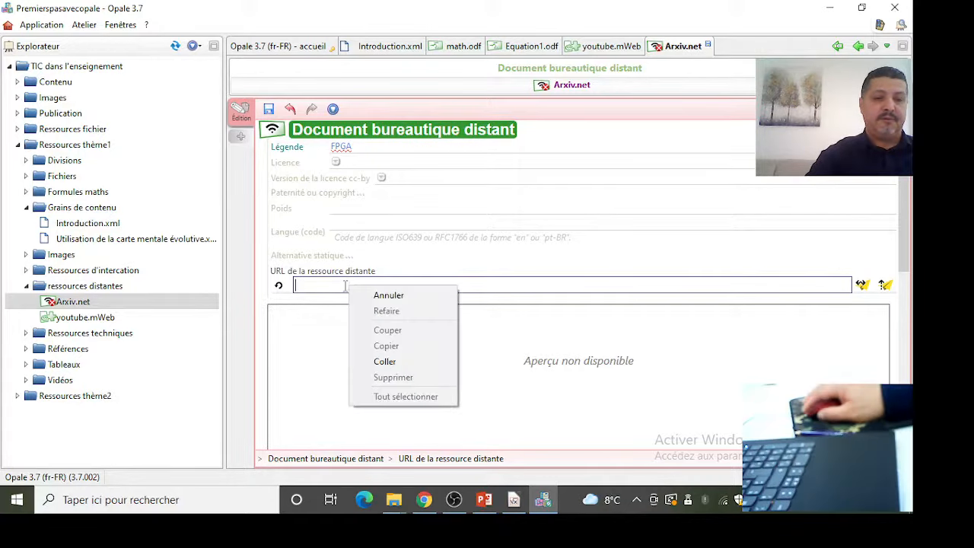
{"action": "left_click", "coordinate": [383, 361]}
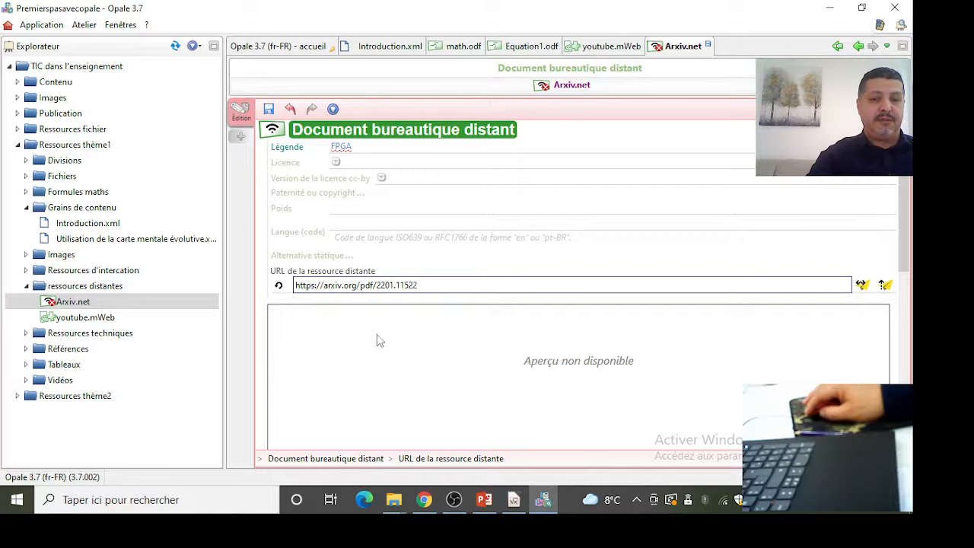
{"action": "left_click", "coordinate": [445, 350]}
{"action": "scroll", "coordinate": [405, 328], "scroll_direction": "down", "scroll_amount": 2}
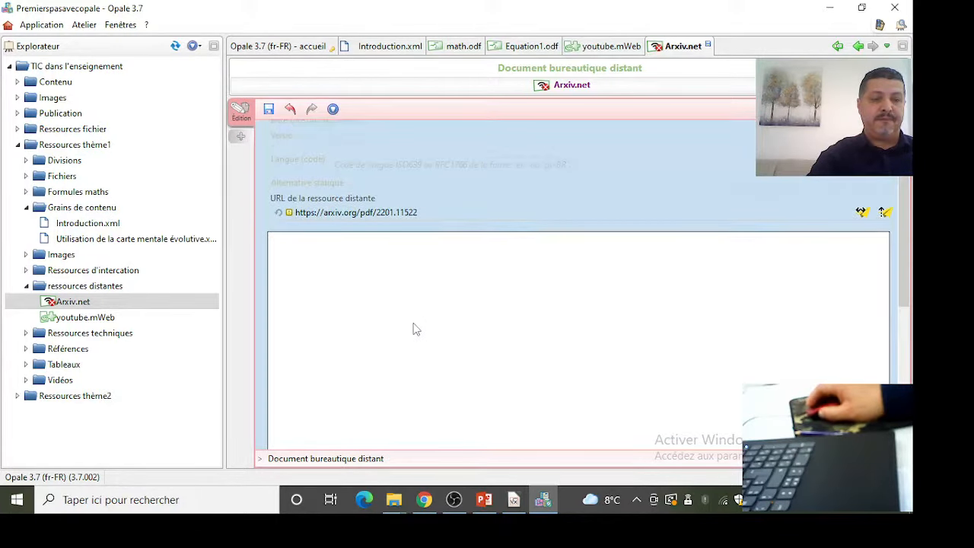
{"action": "left_click", "coordinate": [411, 211]}
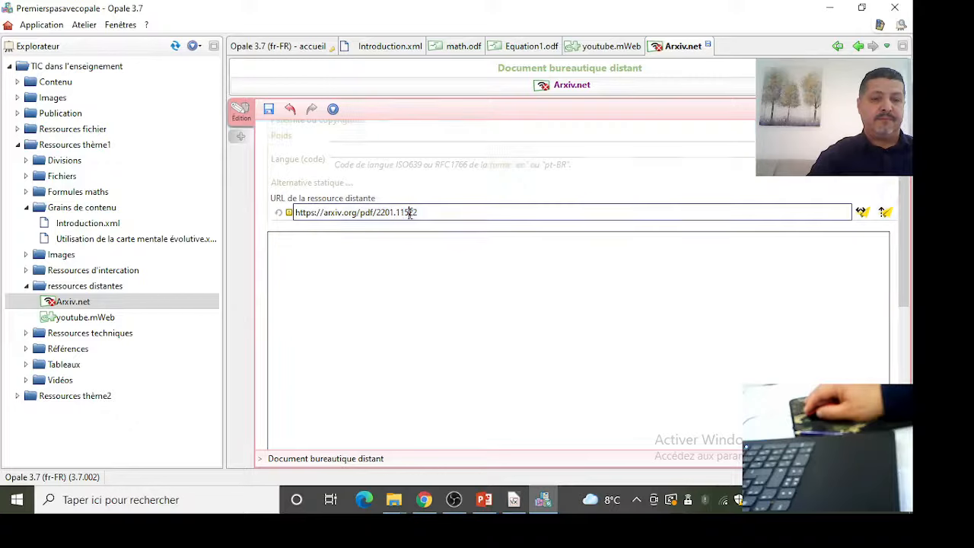
{"action": "left_click", "coordinate": [296, 215]}
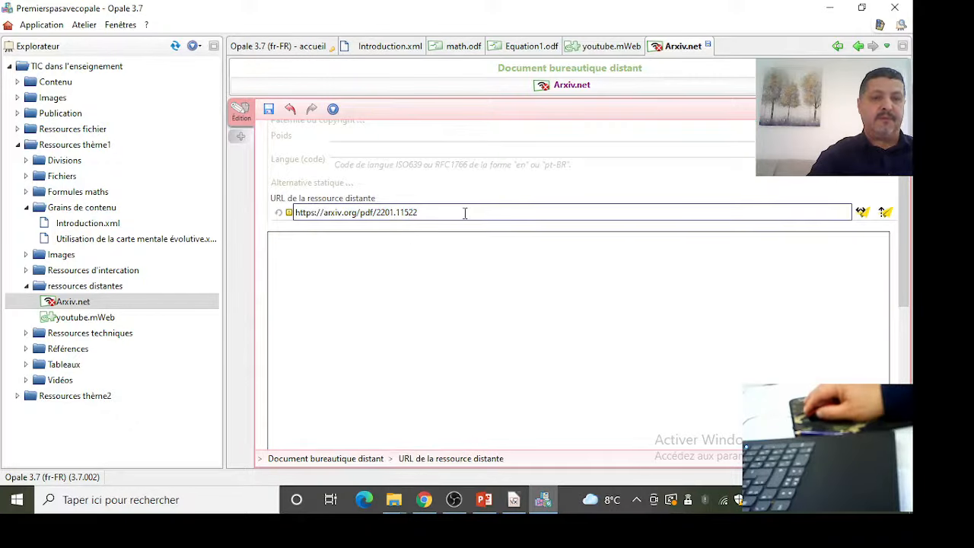
{"action": "left_click", "coordinate": [423, 213]}
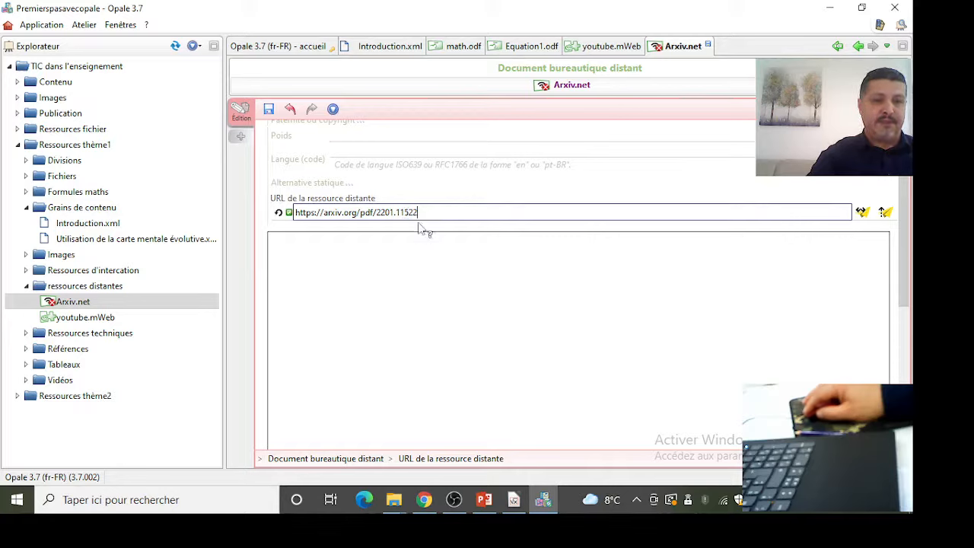
{"action": "left_click", "coordinate": [446, 197]}
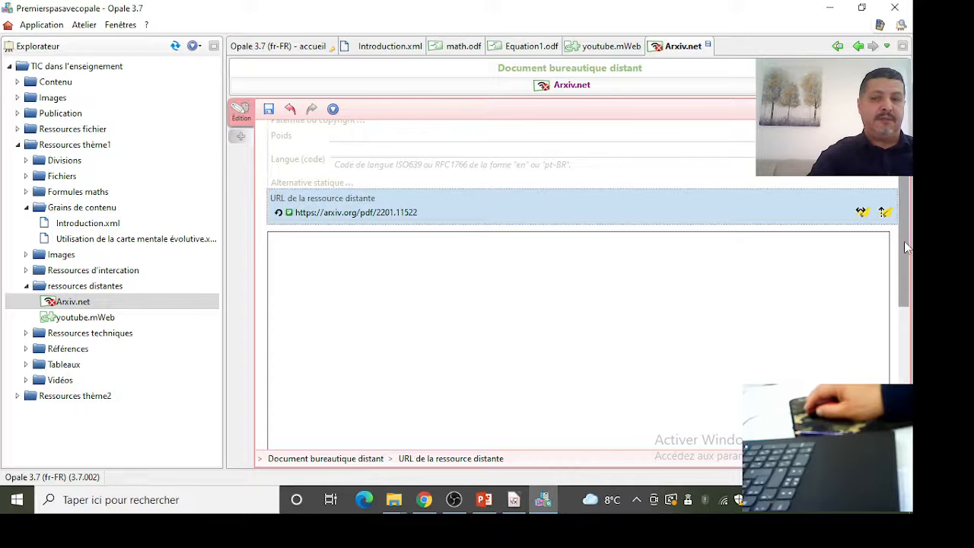
Step: Check the embedded PDF preview of the remote document and save the Arxiv item
{"action": "left_click_drag", "start_coordinate": [904, 241], "coordinate": [909, 272]}
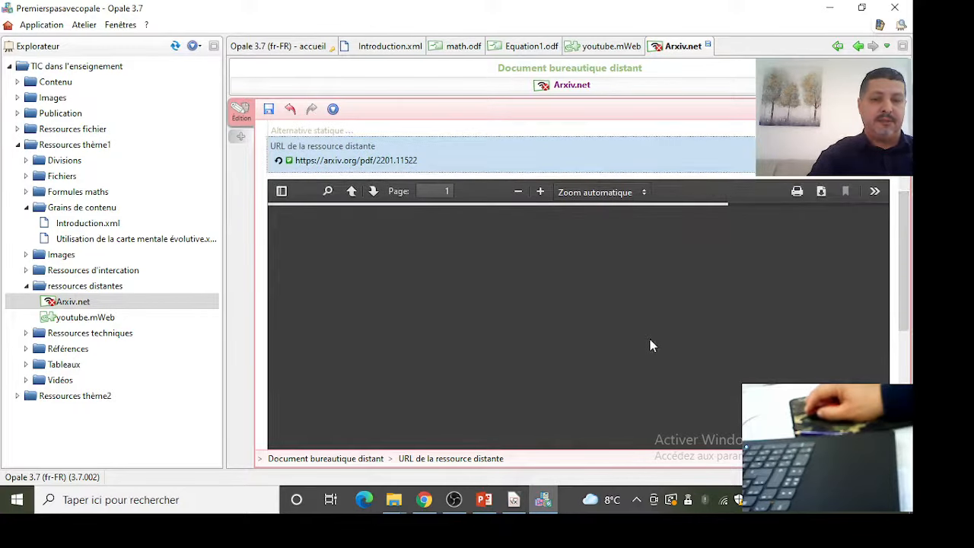
{"action": "mouse_move", "coordinate": [904, 267]}
{"action": "left_mouse_down"}
{"action": "mouse_move", "coordinate": [904, 339]}
{"action": "mouse_move", "coordinate": [912, 267]}
{"action": "mouse_move", "coordinate": [912, 280]}
{"action": "left_mouse_up"}
{"action": "left_click_drag", "start_coordinate": [900, 232], "coordinate": [912, 325]}
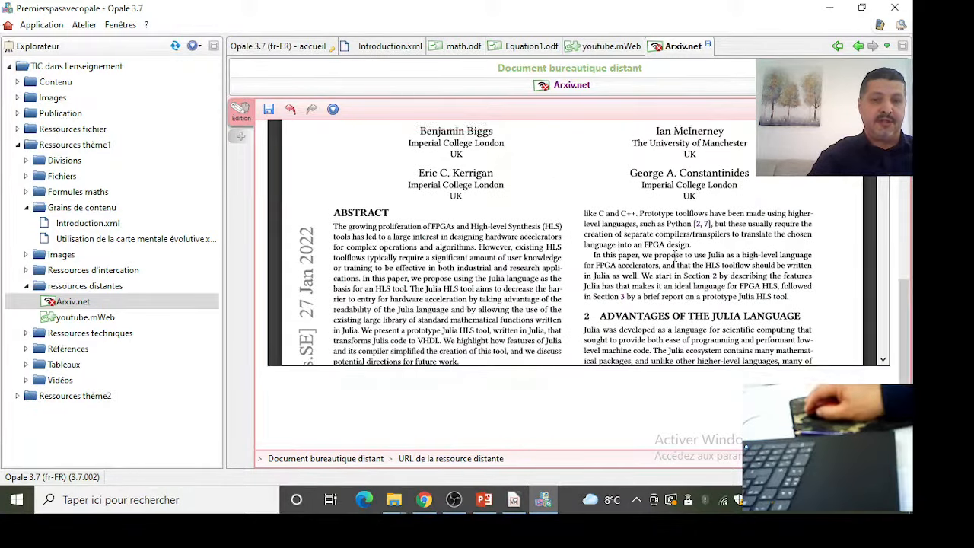
{"action": "left_click", "coordinate": [268, 109]}
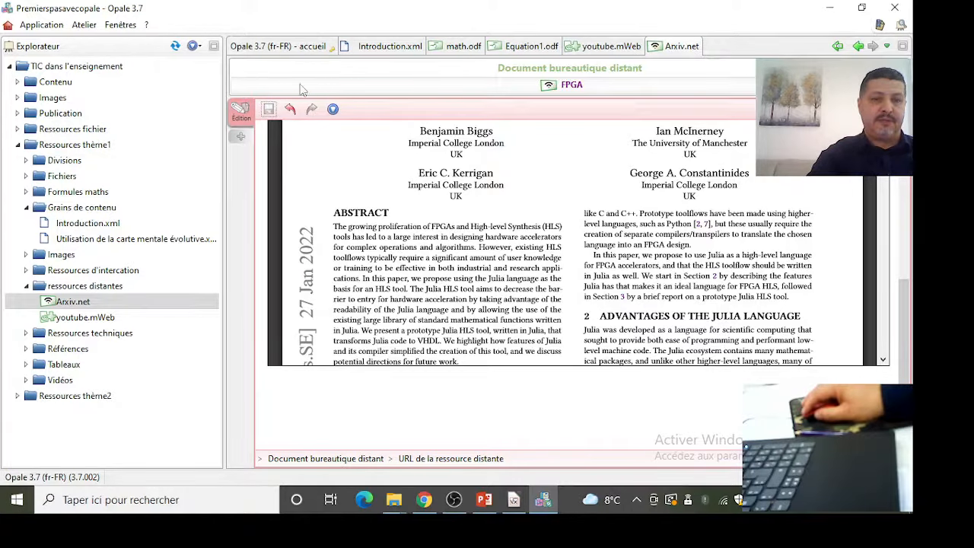
Step: In the Introduction grain, insert a "Fichier en téléchargement" at the start of the Définition block, link Arxiv.net to it, and save
{"action": "left_click", "coordinate": [362, 47]}
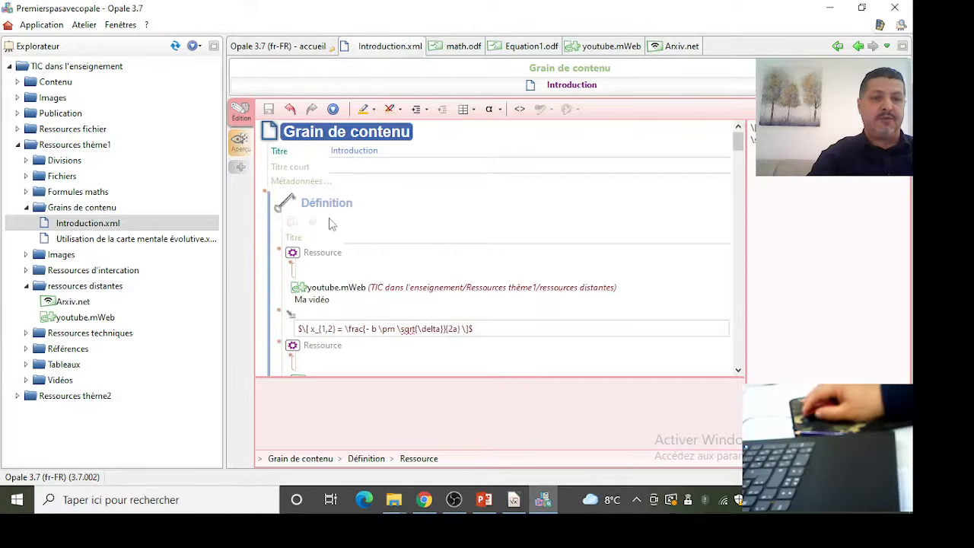
{"action": "left_click", "coordinate": [280, 252]}
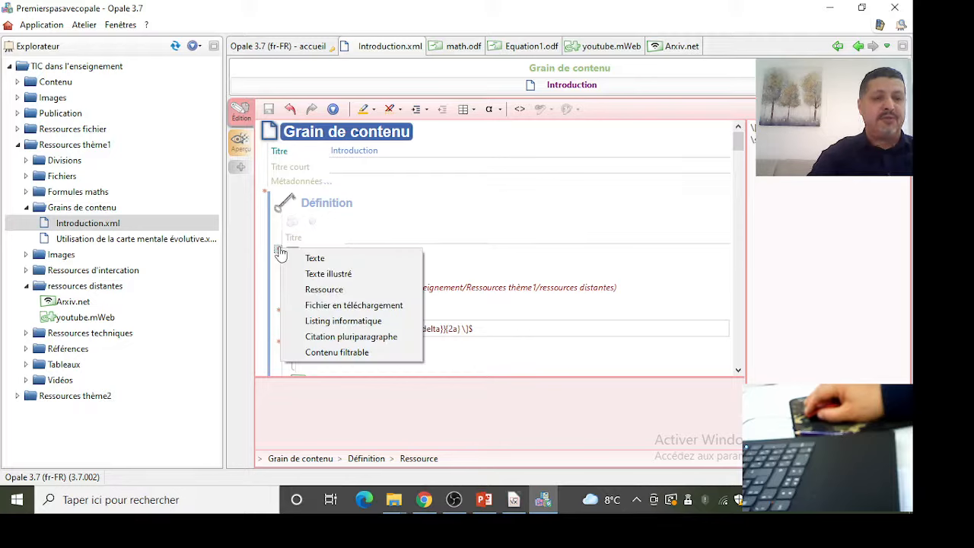
{"action": "left_click", "coordinate": [335, 306]}
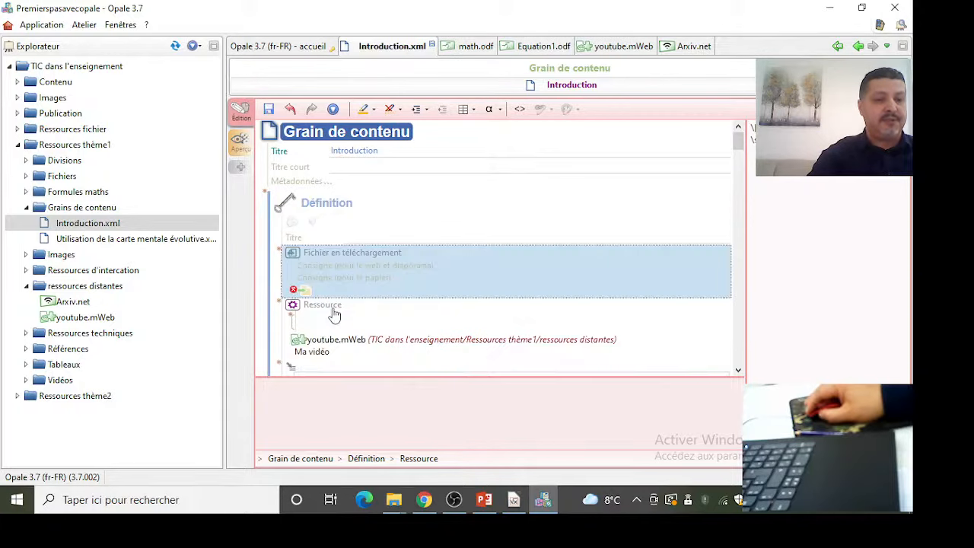
{"action": "mouse_move", "coordinate": [84, 306]}
{"action": "left_mouse_down"}
{"action": "mouse_move", "coordinate": [299, 282]}
{"action": "mouse_move", "coordinate": [305, 299]}
{"action": "left_mouse_up"}
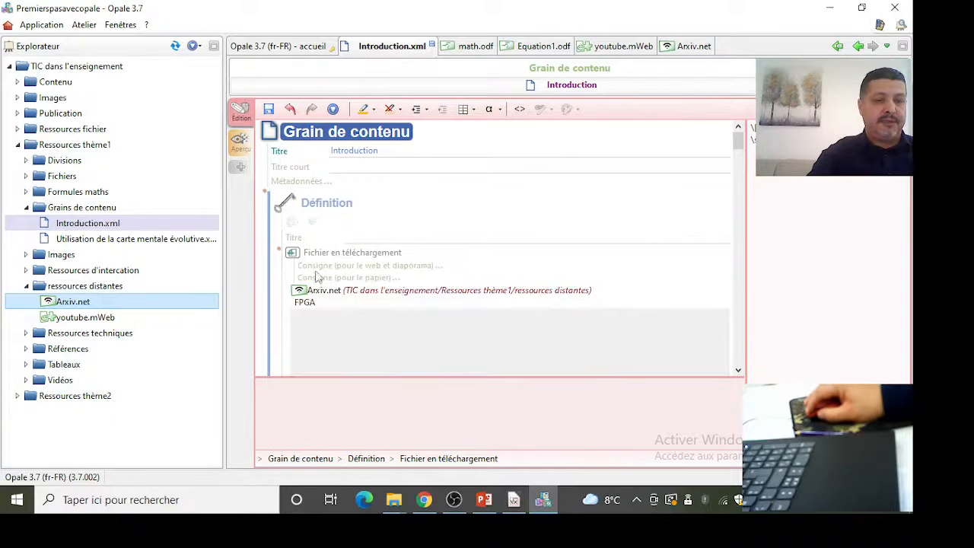
{"action": "left_click", "coordinate": [268, 110]}
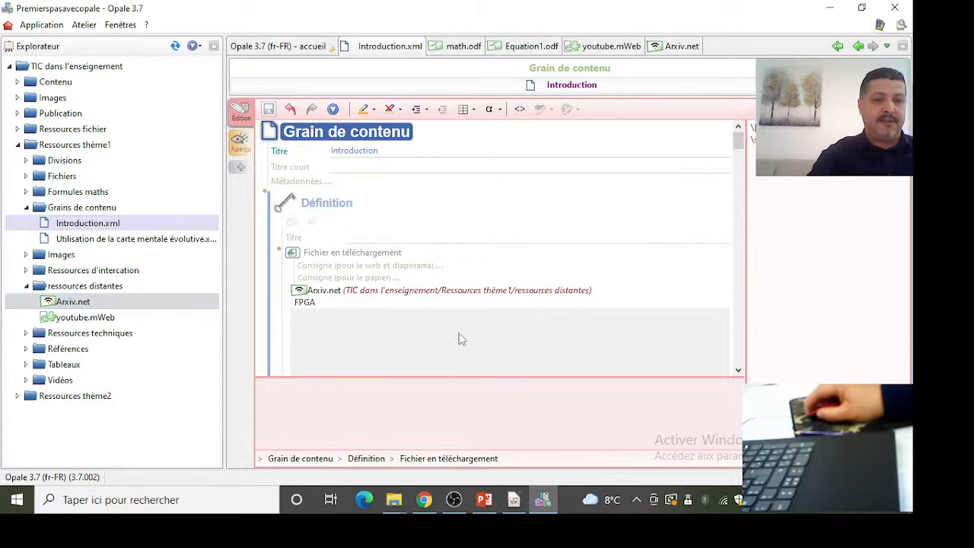
Step: Preview the Introduction grain, try the FPGA download link, and look over the embedded video in the Définition block
{"action": "scroll", "coordinate": [462, 337], "scroll_direction": "down", "scroll_amount": 1}
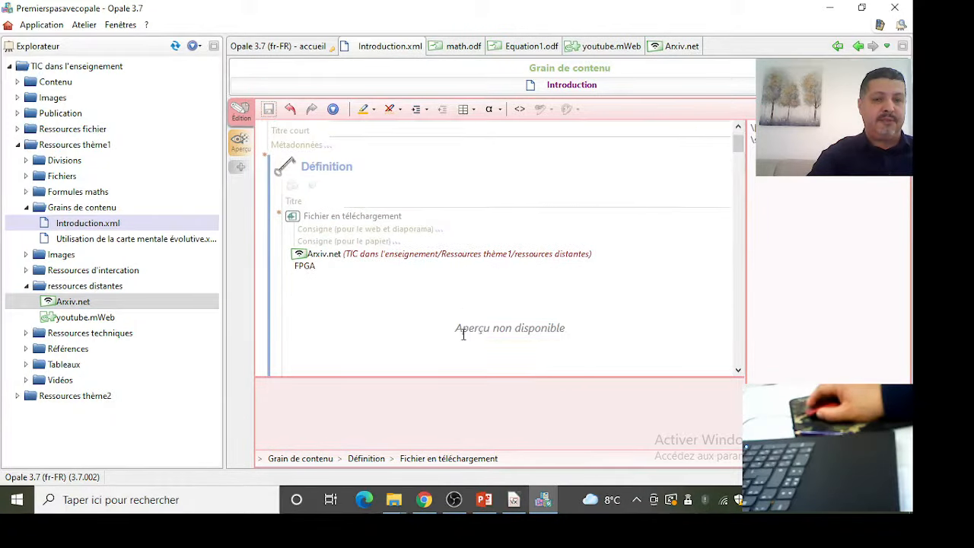
{"action": "left_click", "coordinate": [240, 144]}
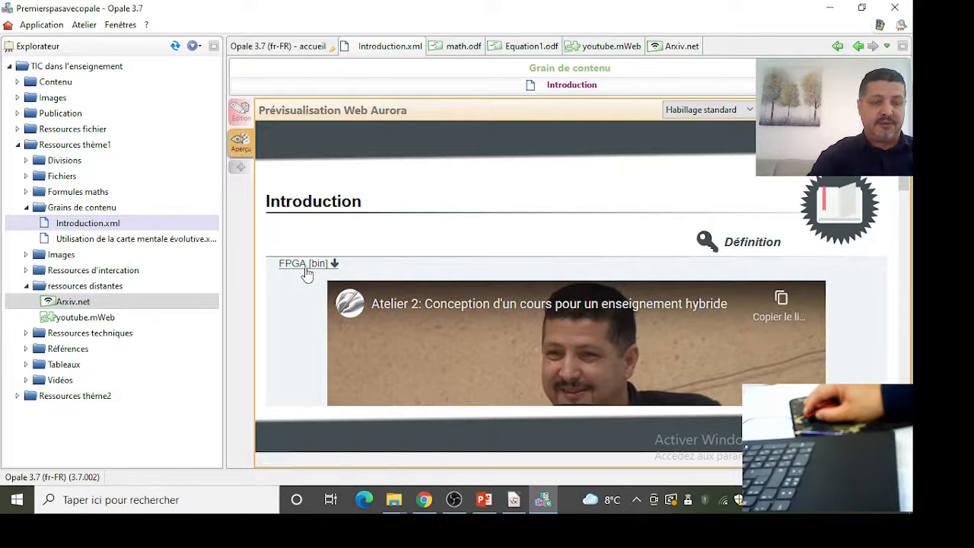
{"action": "left_click", "coordinate": [308, 267]}
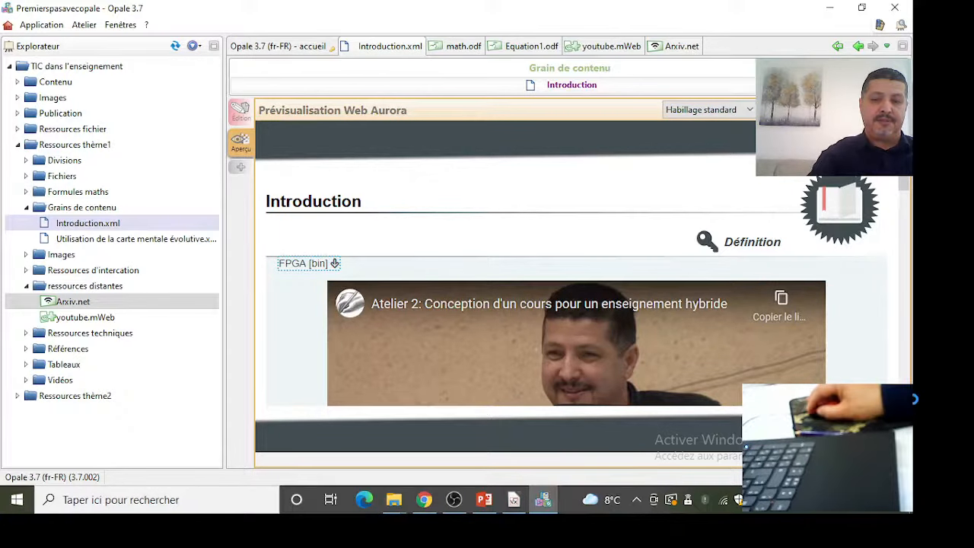
{"action": "scroll", "coordinate": [578, 304], "scroll_direction": "down", "scroll_amount": 2}
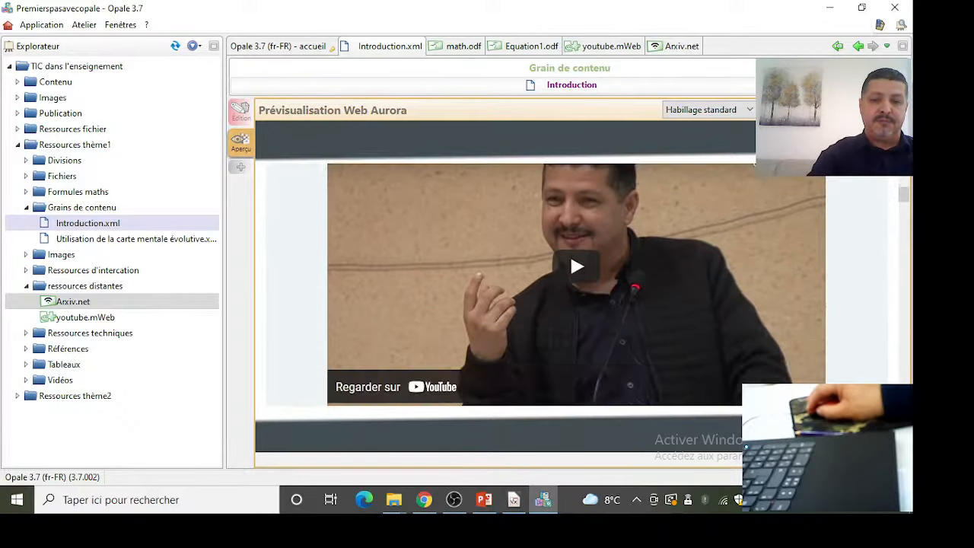
{"action": "scroll", "coordinate": [694, 294], "scroll_direction": "down", "scroll_amount": 1}
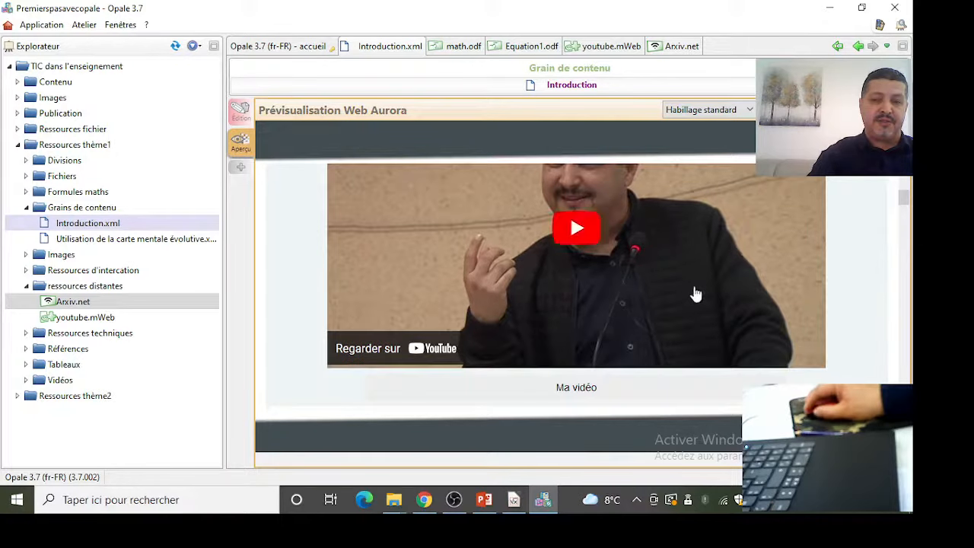
{"action": "left_click_drag", "start_coordinate": [904, 199], "coordinate": [905, 182]}
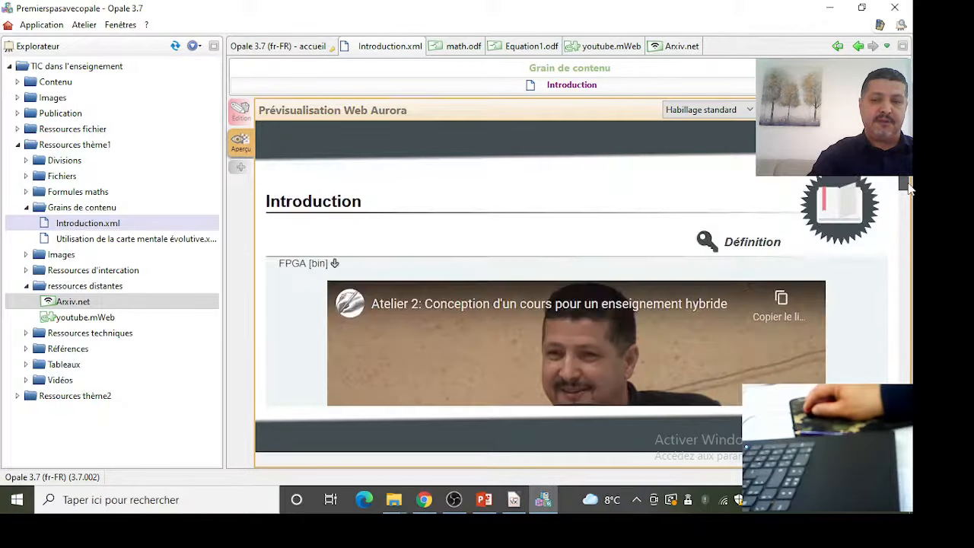